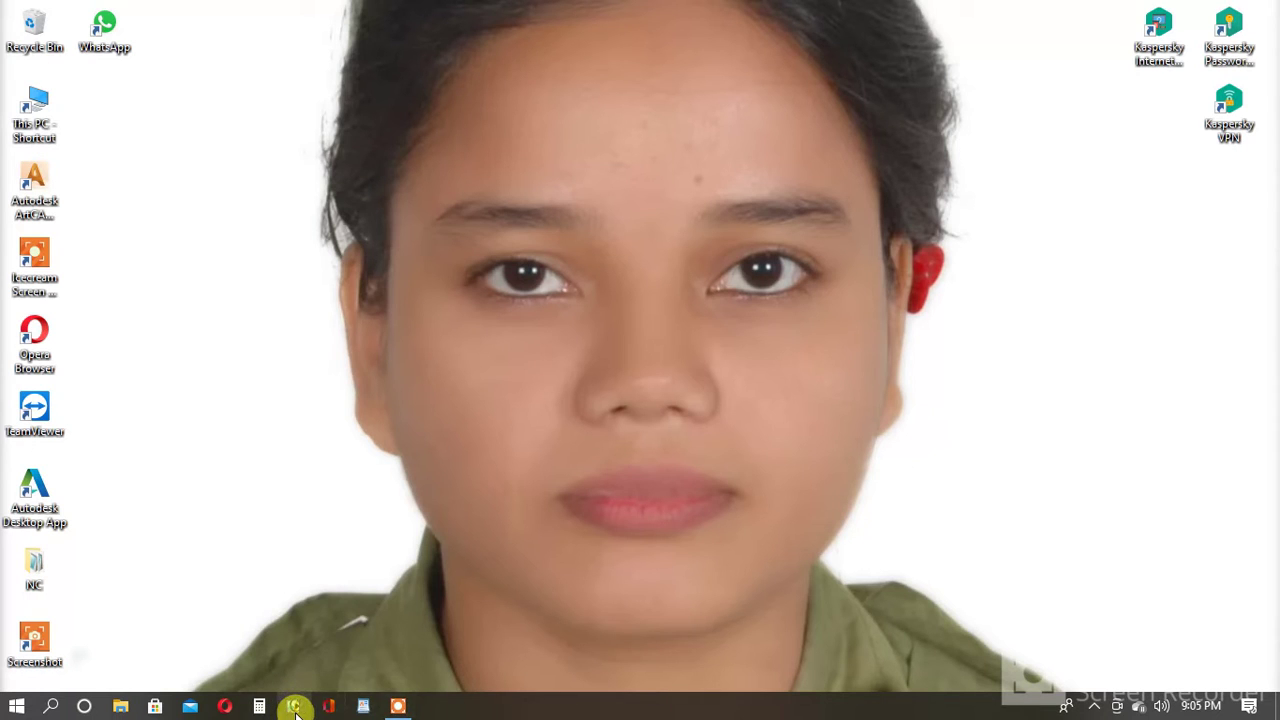
Launch Adobe Photoshop and browse for an image to open in the Albin folder on Local Disk (F:)
{"action": "left_click", "coordinate": [295, 707]}
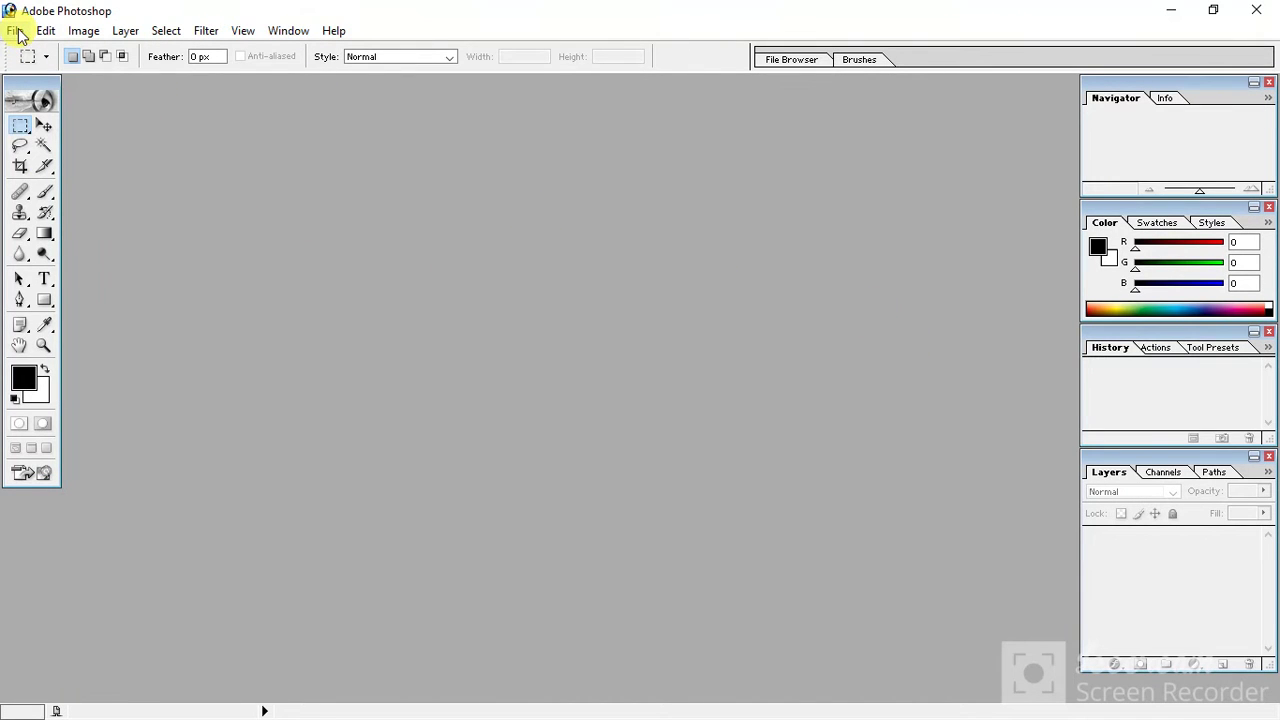
{"action": "left_click", "coordinate": [19, 36]}
{"action": "mouse_move", "coordinate": [42, 40]}
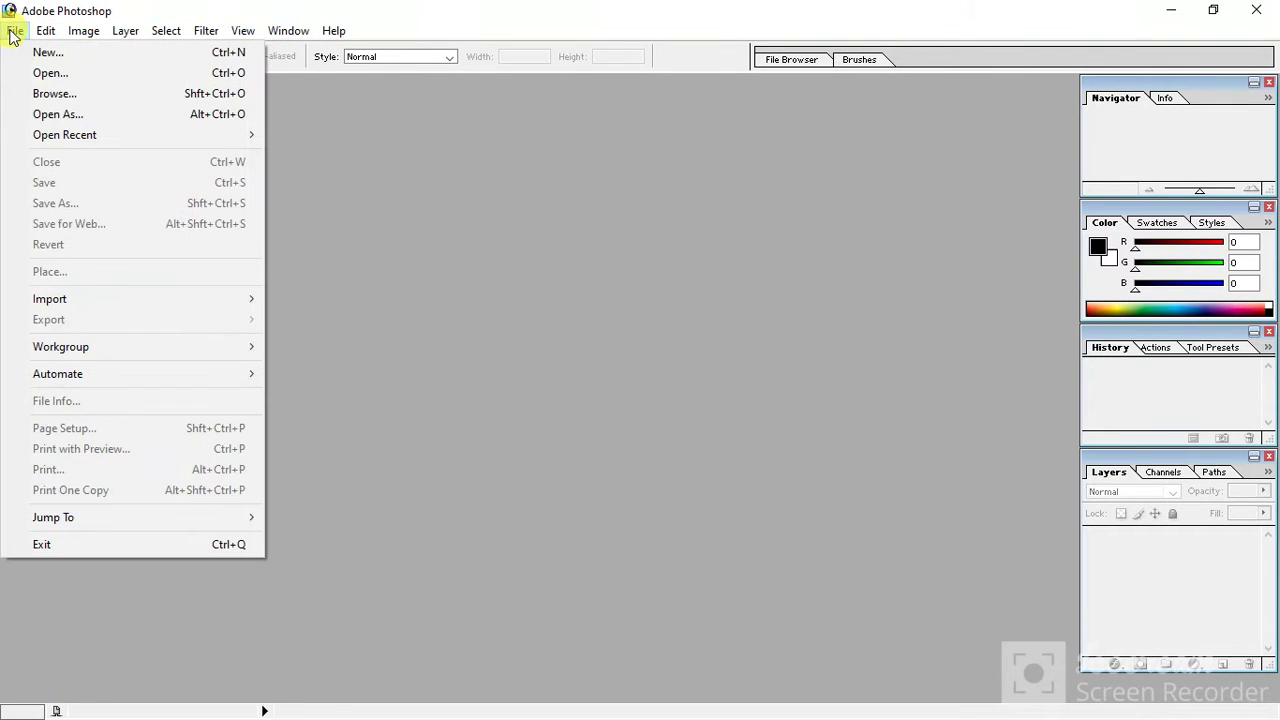
{"action": "left_click", "coordinate": [52, 76]}
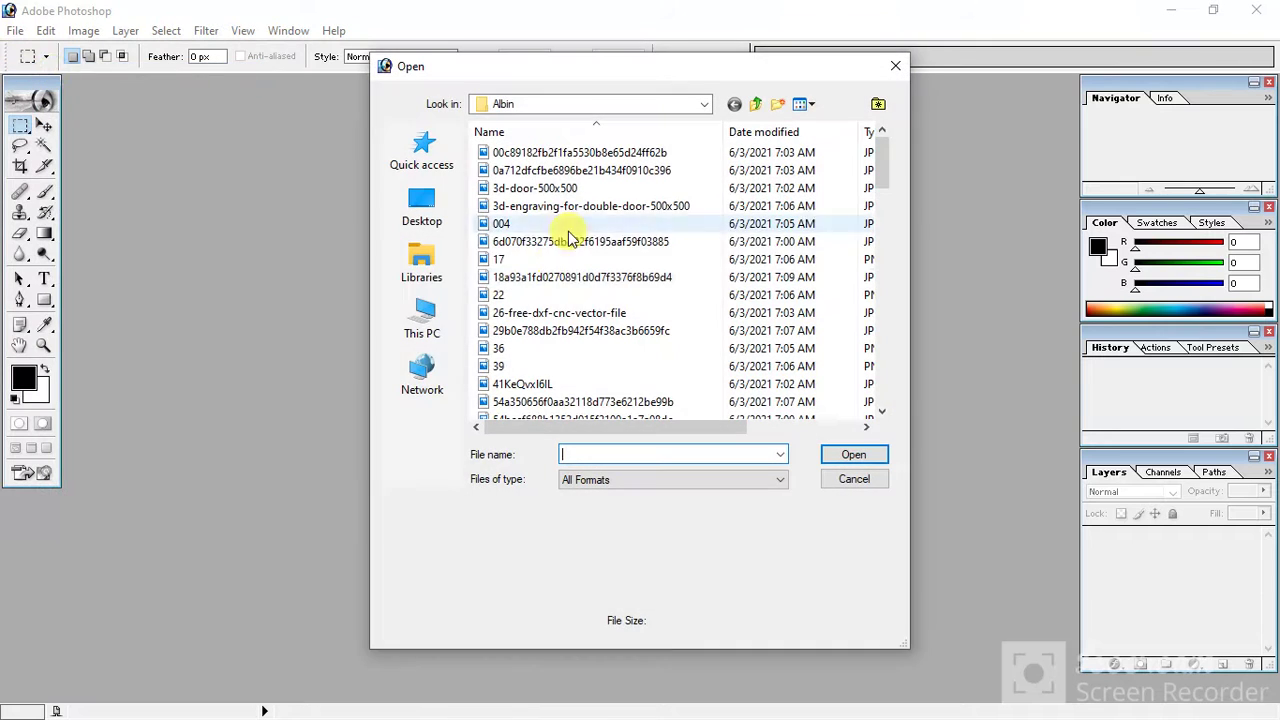
{"action": "scroll", "coordinate": [568, 243], "scroll_direction": "down", "scroll_amount": 8}
{"action": "left_click", "coordinate": [433, 322]}
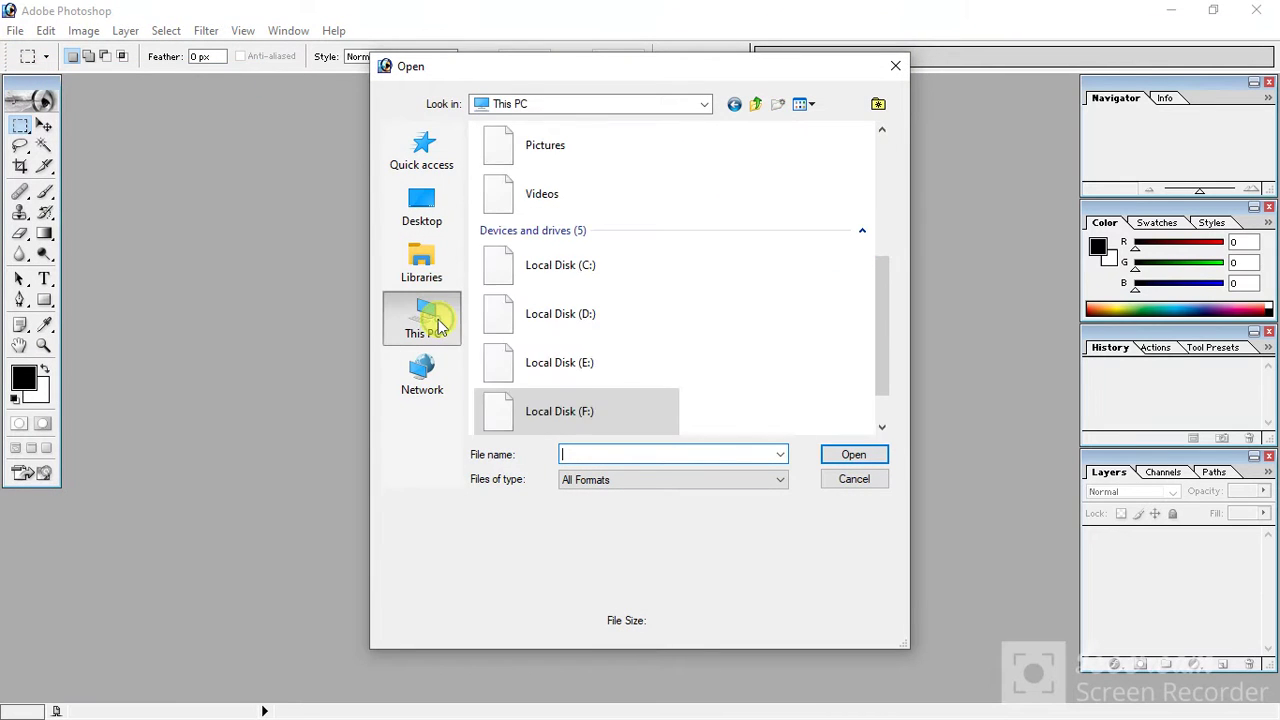
{"action": "scroll", "coordinate": [563, 360], "scroll_direction": "down", "scroll_amount": 1}
{"action": "left_click", "coordinate": [563, 364]}
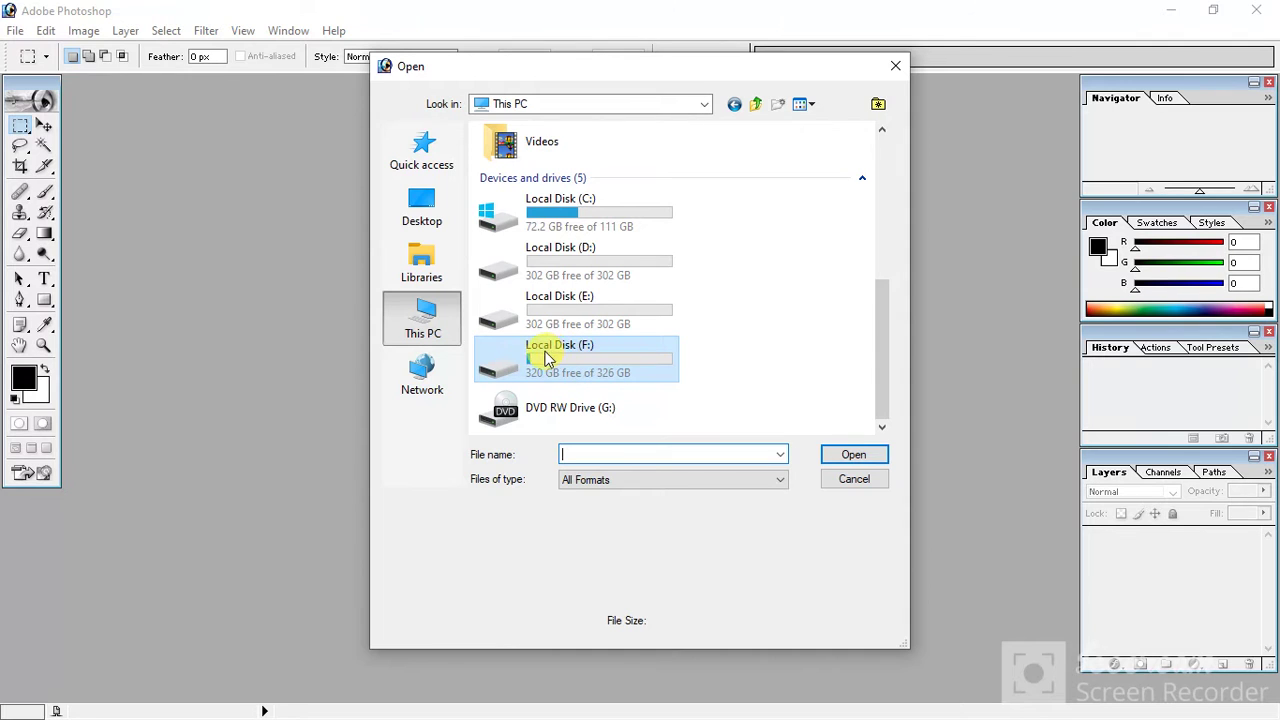
{"action": "double_click", "coordinate": [588, 360]}
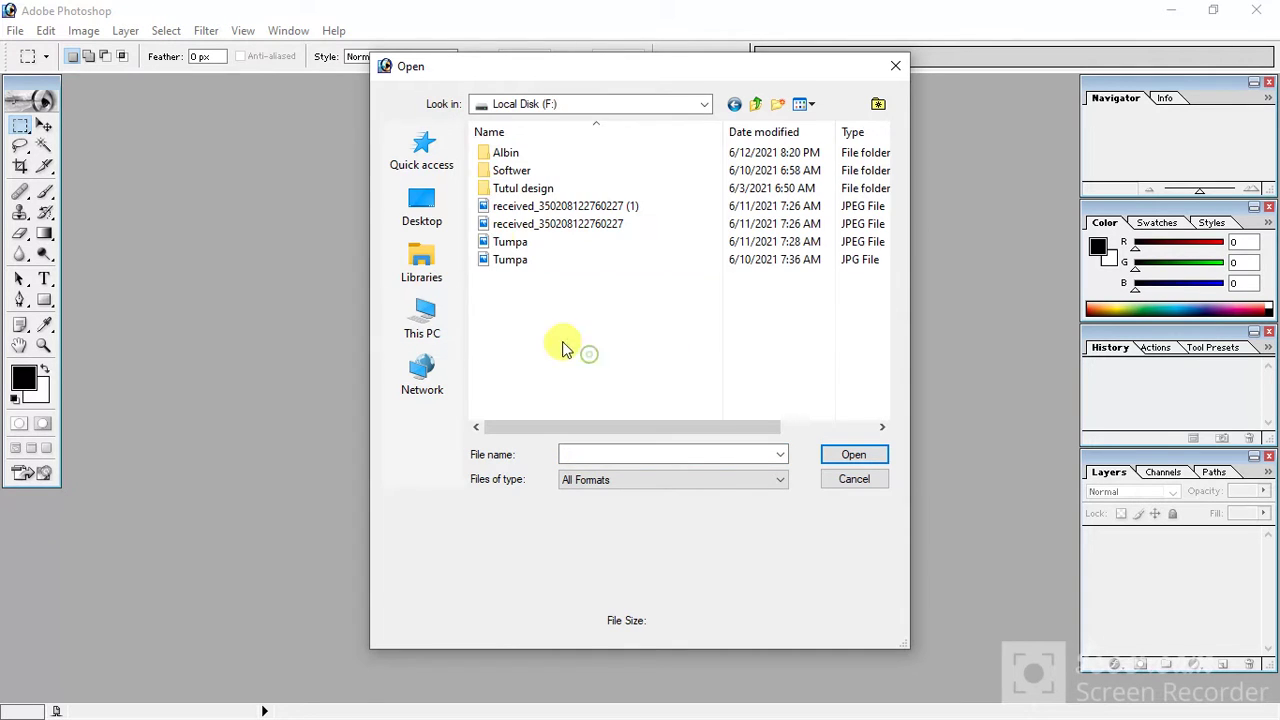
{"action": "double_click", "coordinate": [520, 155]}
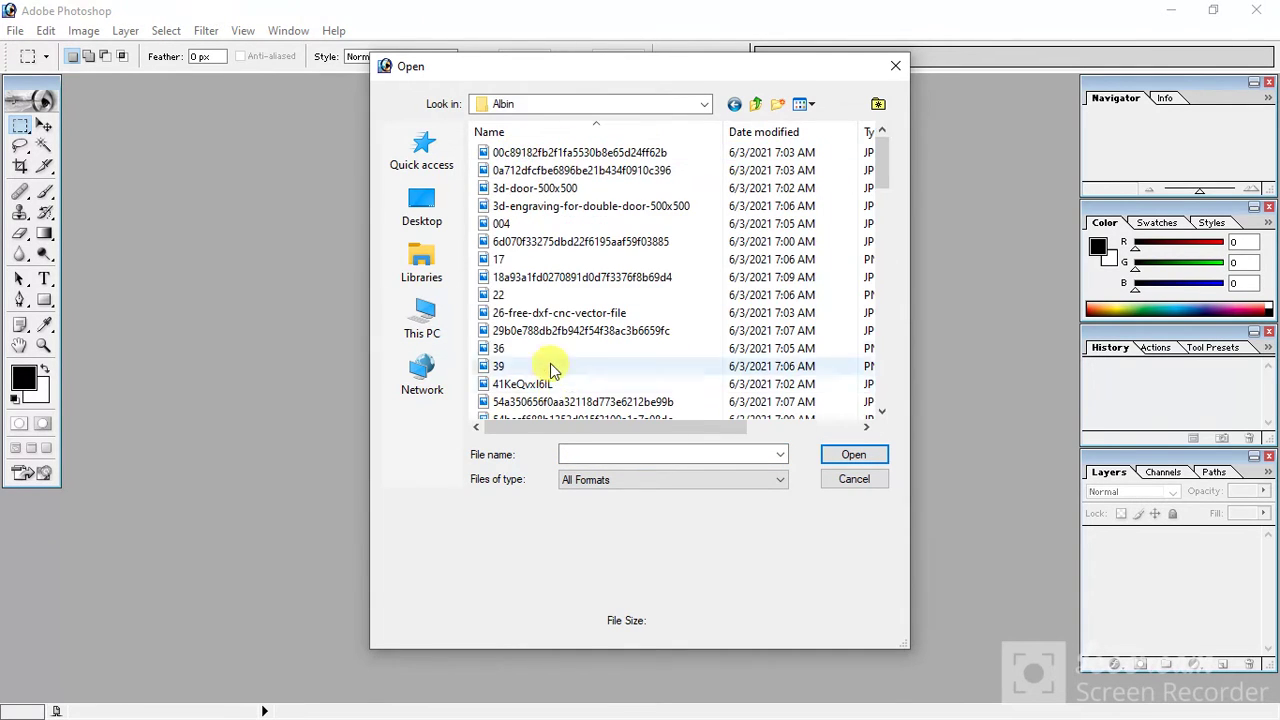
Open the image jALI 36 and maximize its document window
{"action": "scroll", "coordinate": [551, 360], "scroll_direction": "down", "scroll_amount": 5}
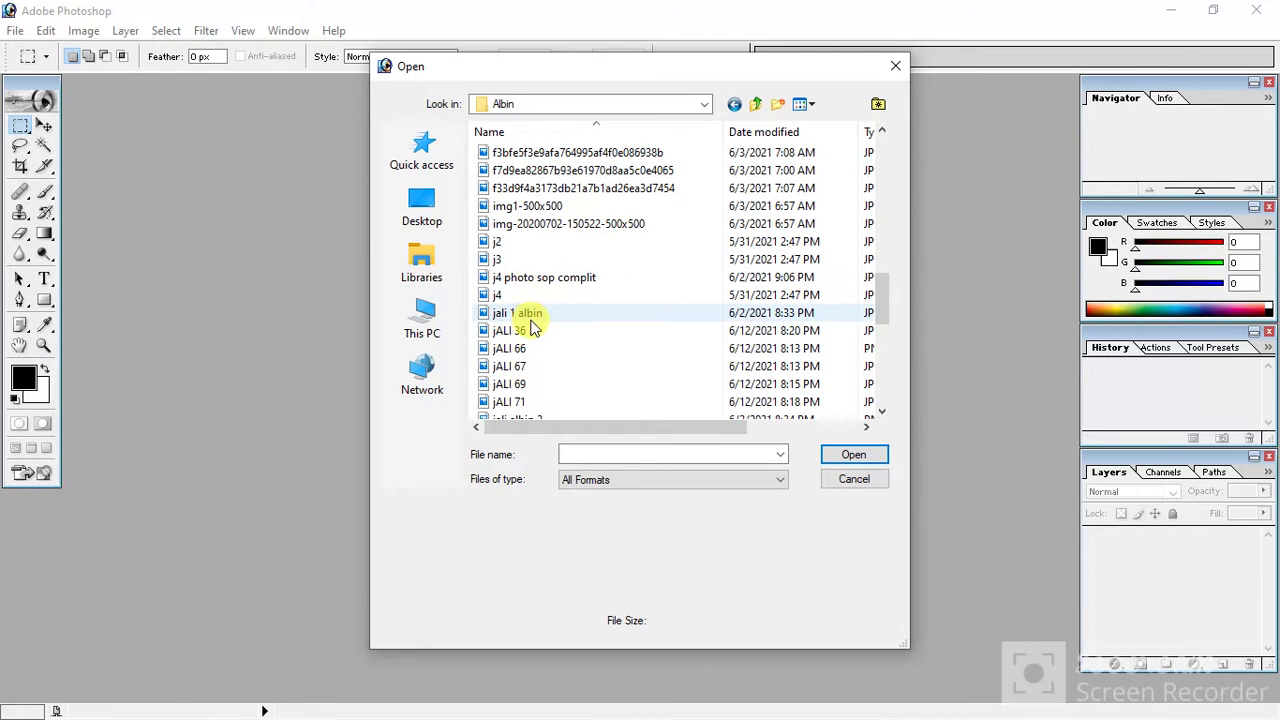
{"action": "left_click", "coordinate": [524, 332]}
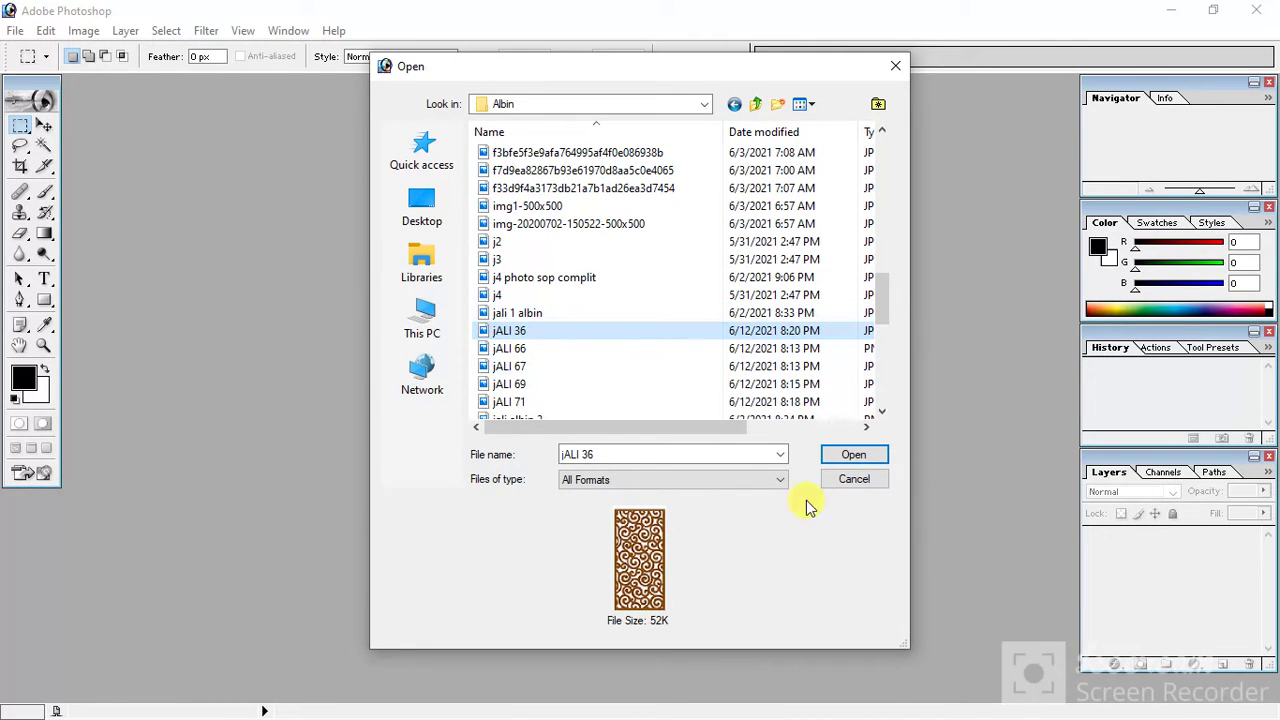
{"action": "left_click", "coordinate": [856, 456]}
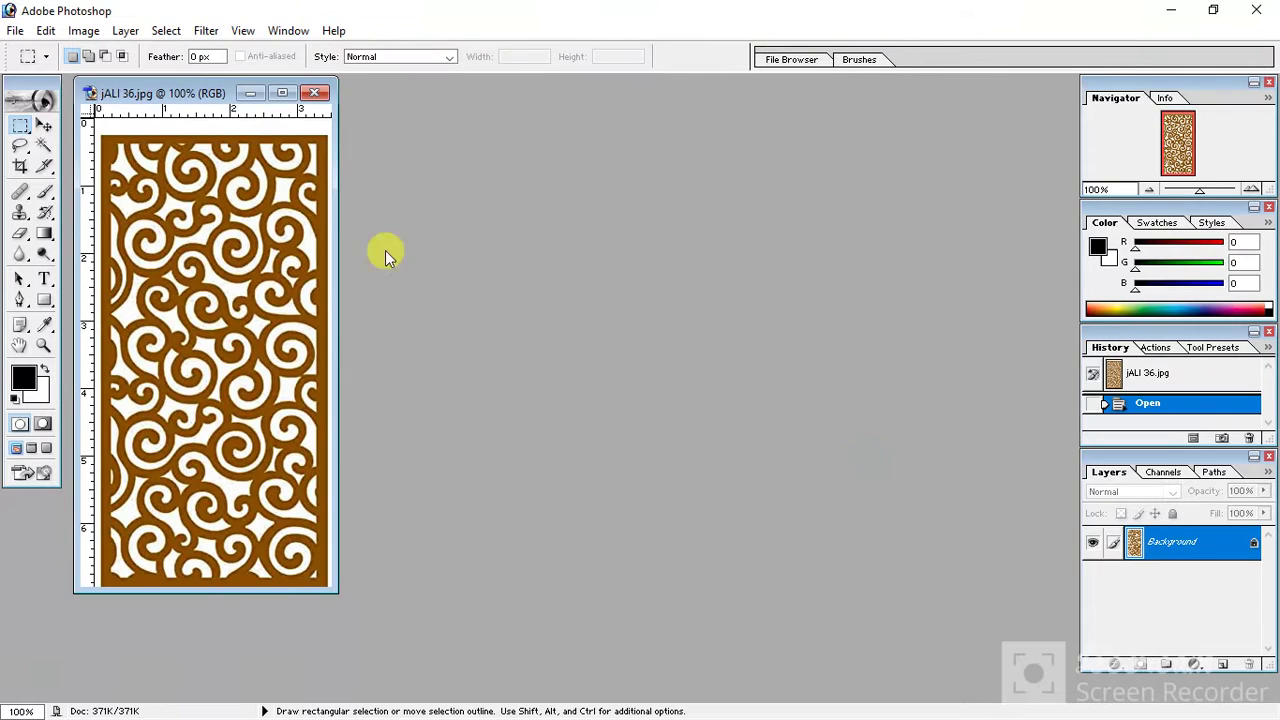
{"action": "left_click", "coordinate": [283, 93]}
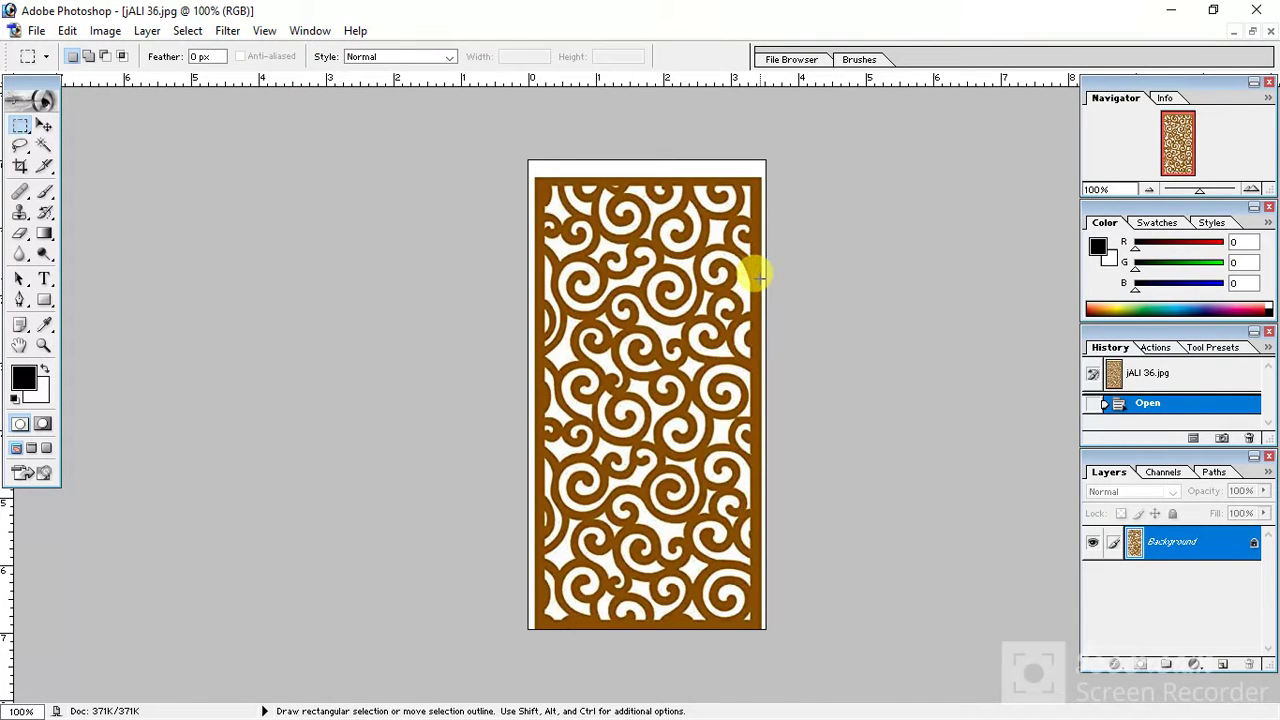
Examine the whole scroll pattern in the image at several magnifications
{"action": "key", "text": "ctrl"}
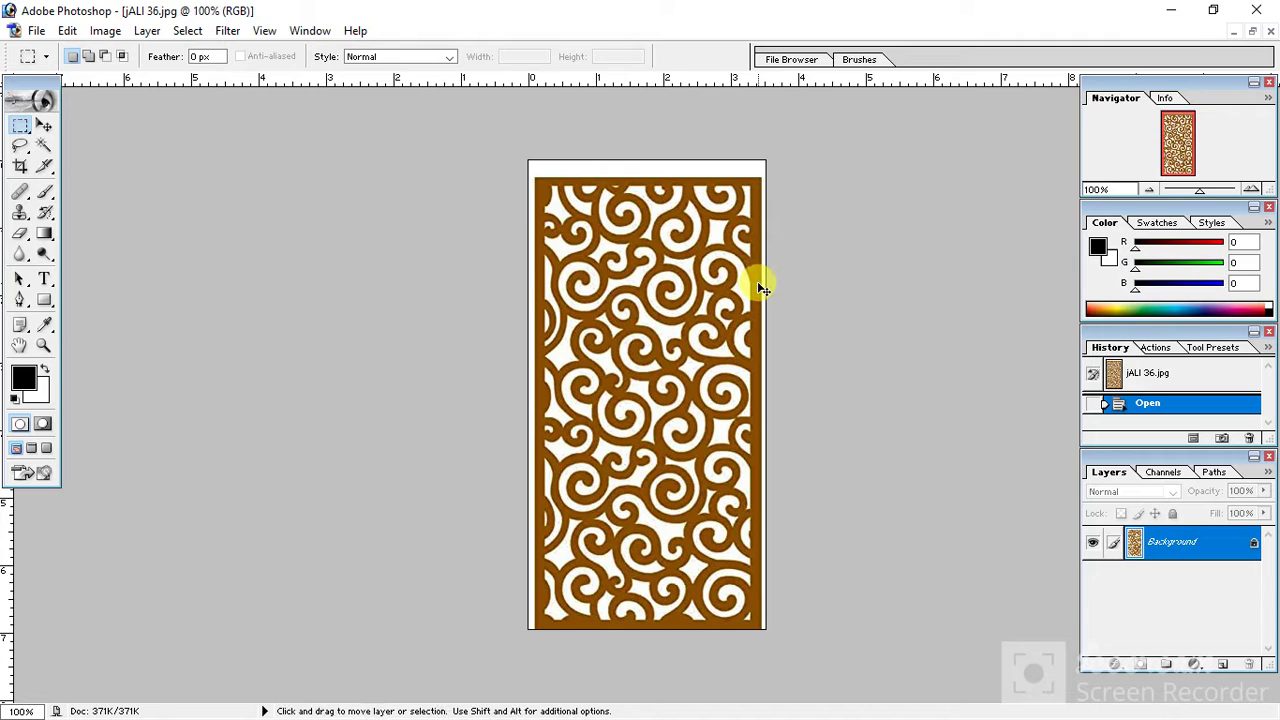
{"action": "key", "text": "ctrl"}
{"action": "key", "text": "ctrl"}
{"action": "key", "text": "alt"}
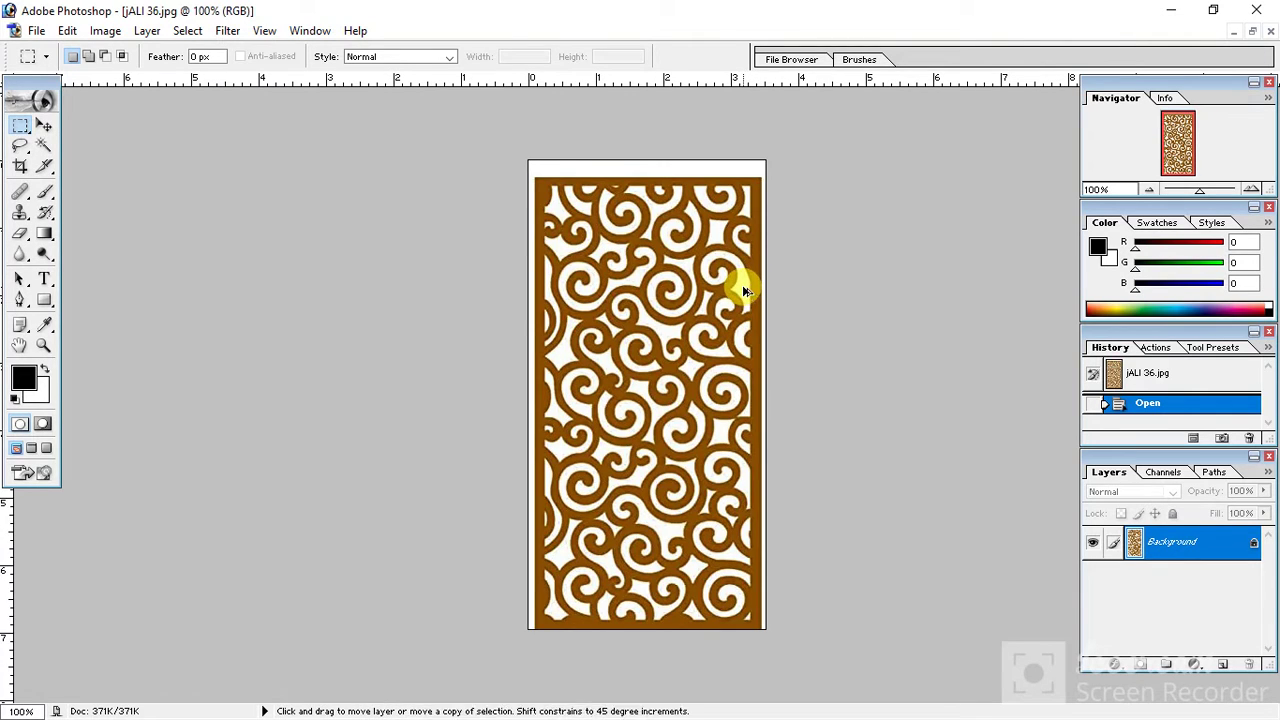
{"action": "scroll", "coordinate": [686, 320], "scroll_direction": "up", "scroll_amount": 4}
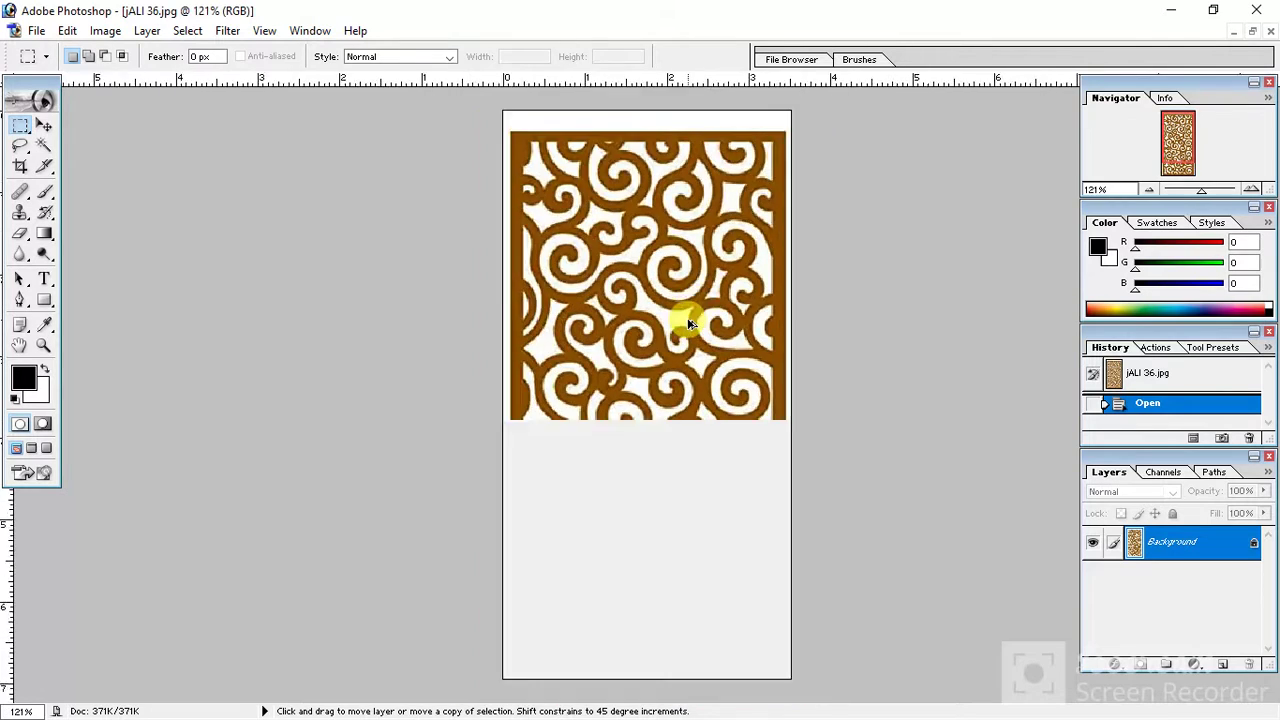
{"action": "scroll", "coordinate": [687, 325], "scroll_direction": "down", "scroll_amount": 4}
{"action": "scroll", "coordinate": [685, 330], "scroll_direction": "up", "scroll_amount": 2}
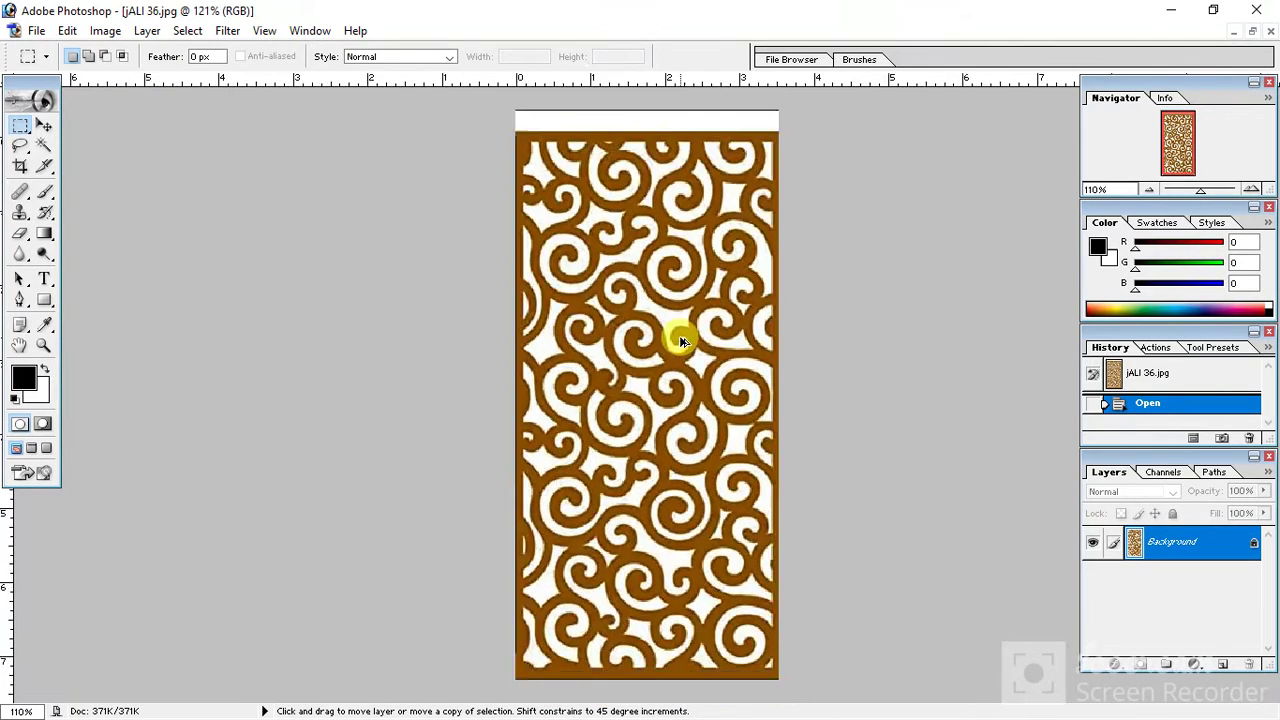
{"action": "scroll", "coordinate": [683, 336], "scroll_direction": "down", "scroll_amount": 3}
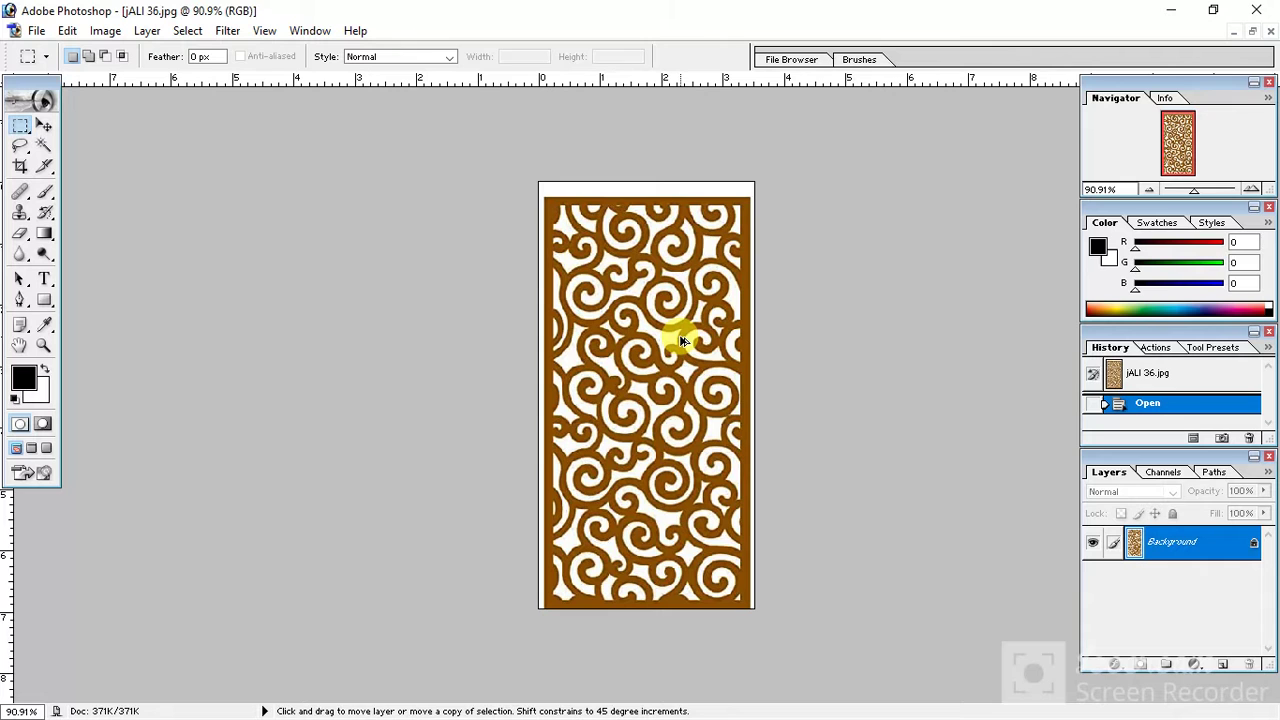
{"action": "scroll", "coordinate": [680, 341], "scroll_direction": "up", "scroll_amount": 2}
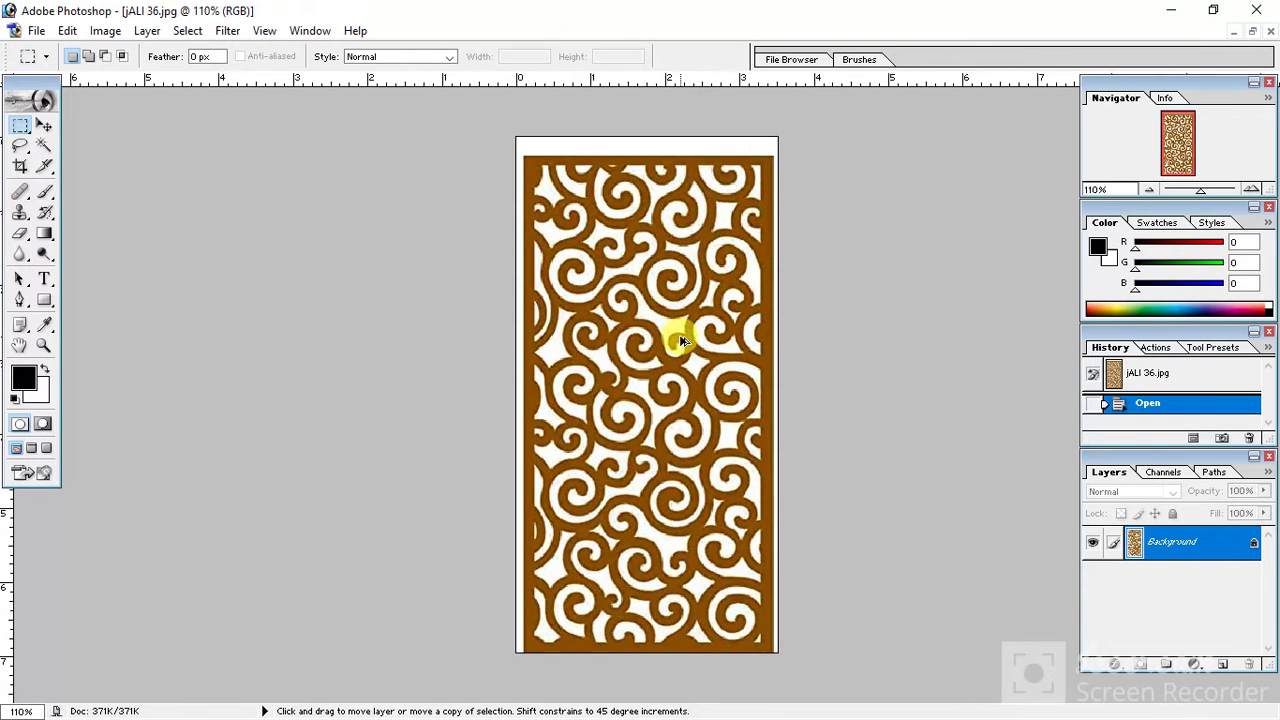
{"action": "scroll", "coordinate": [680, 341], "scroll_direction": "down", "scroll_amount": 1}
{"action": "scroll", "coordinate": [680, 341], "scroll_direction": "up", "scroll_amount": 1}
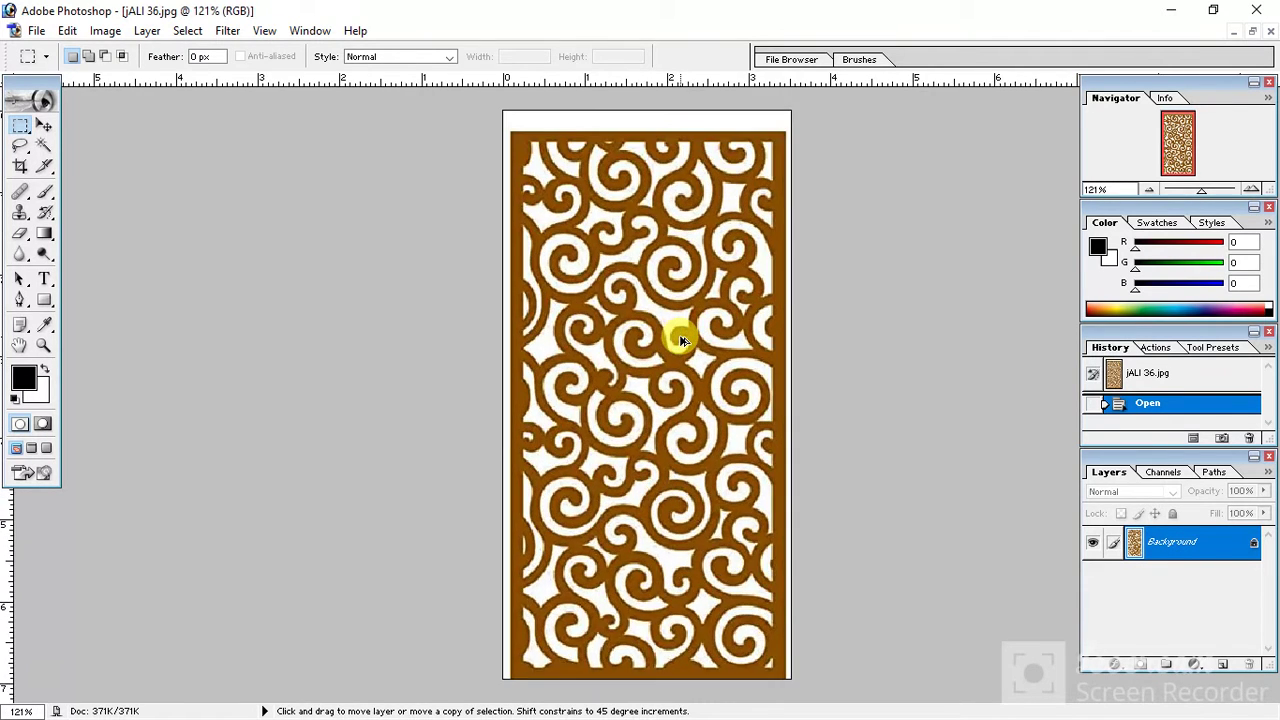
{"action": "scroll", "coordinate": [680, 340], "scroll_direction": "down", "scroll_amount": 1}
{"action": "scroll", "coordinate": [680, 340], "scroll_direction": "down", "scroll_amount": 1}
{"action": "scroll", "coordinate": [680, 340], "scroll_direction": "up", "scroll_amount": 1}
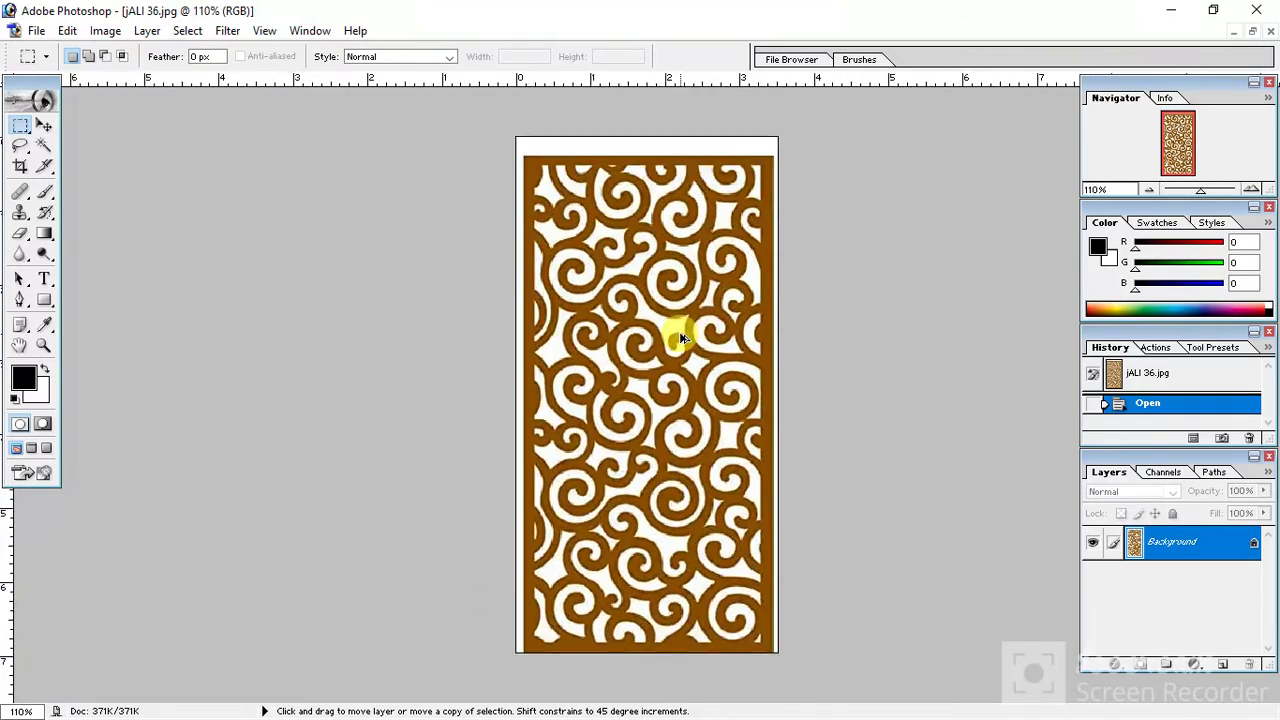
{"action": "scroll", "coordinate": [680, 340], "scroll_direction": "down", "scroll_amount": 1}
{"action": "scroll", "coordinate": [681, 338], "scroll_direction": "up", "scroll_amount": 2}
{"action": "scroll", "coordinate": [680, 338], "scroll_direction": "down", "scroll_amount": 2}
{"action": "scroll", "coordinate": [677, 334], "scroll_direction": "up", "scroll_amount": 1}
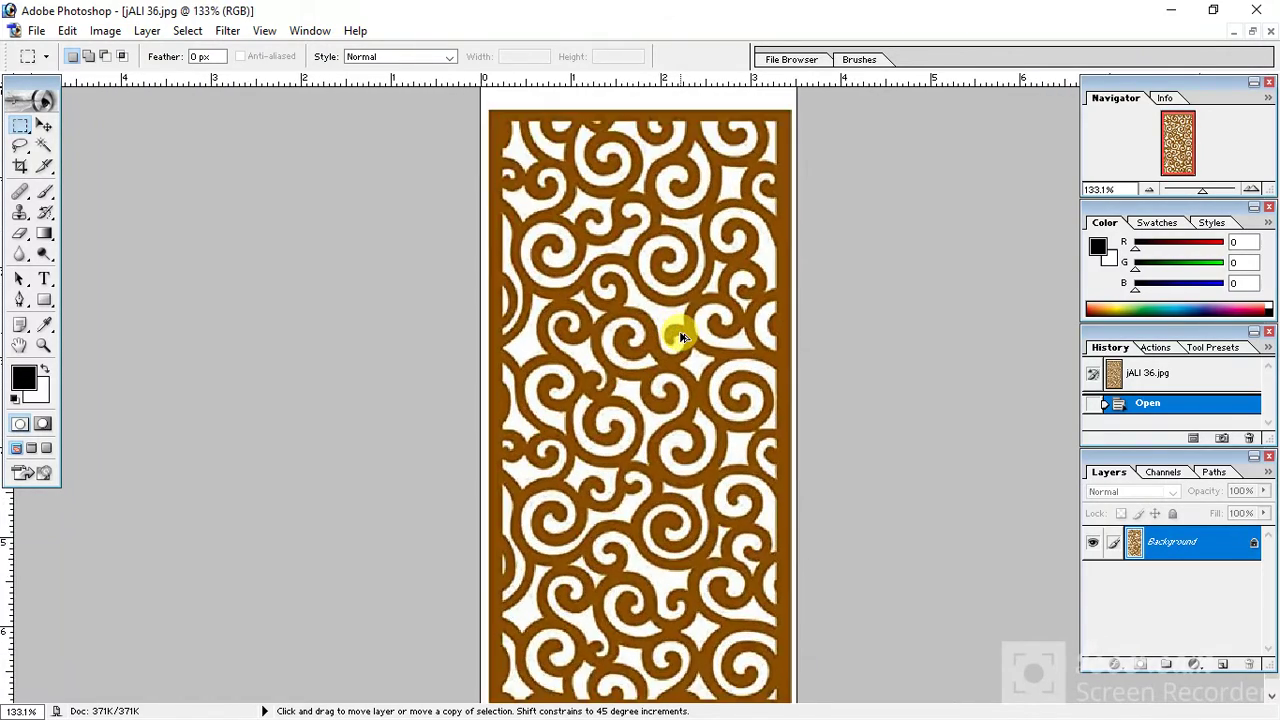
{"action": "scroll", "coordinate": [677, 334], "scroll_direction": "down", "scroll_amount": 2}
{"action": "scroll", "coordinate": [651, 333], "scroll_direction": "up", "scroll_amount": 1}
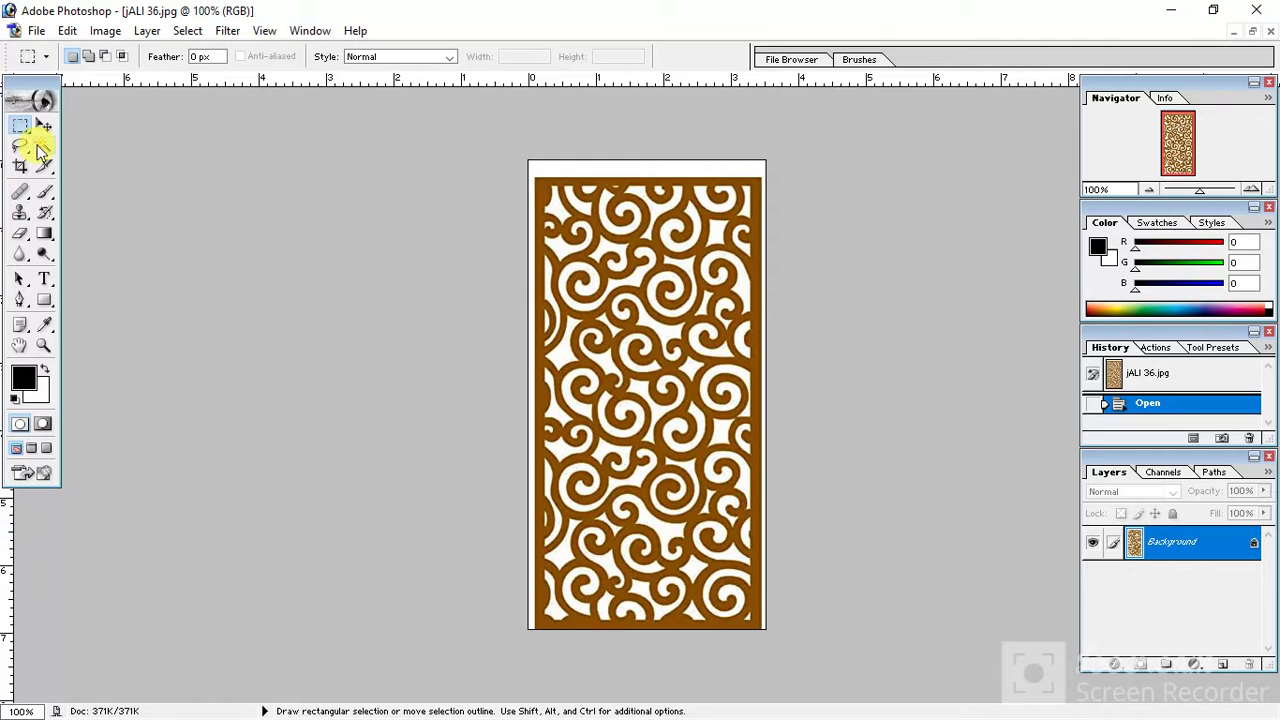
Place ruler guides along all four edges of the image, moving the toolbox clear of the vertical ruler
{"action": "left_click_drag", "start_coordinate": [23, 97], "coordinate": [85, 117]}
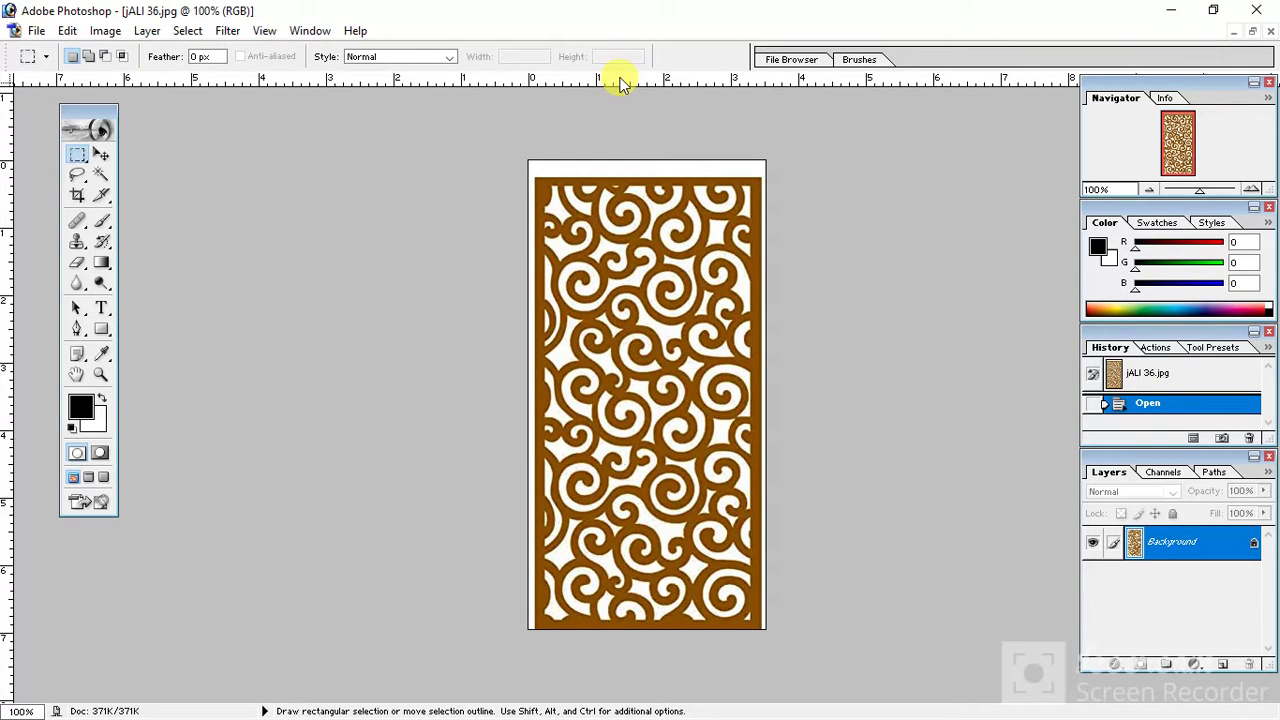
{"action": "left_click_drag", "start_coordinate": [623, 80], "coordinate": [655, 161]}
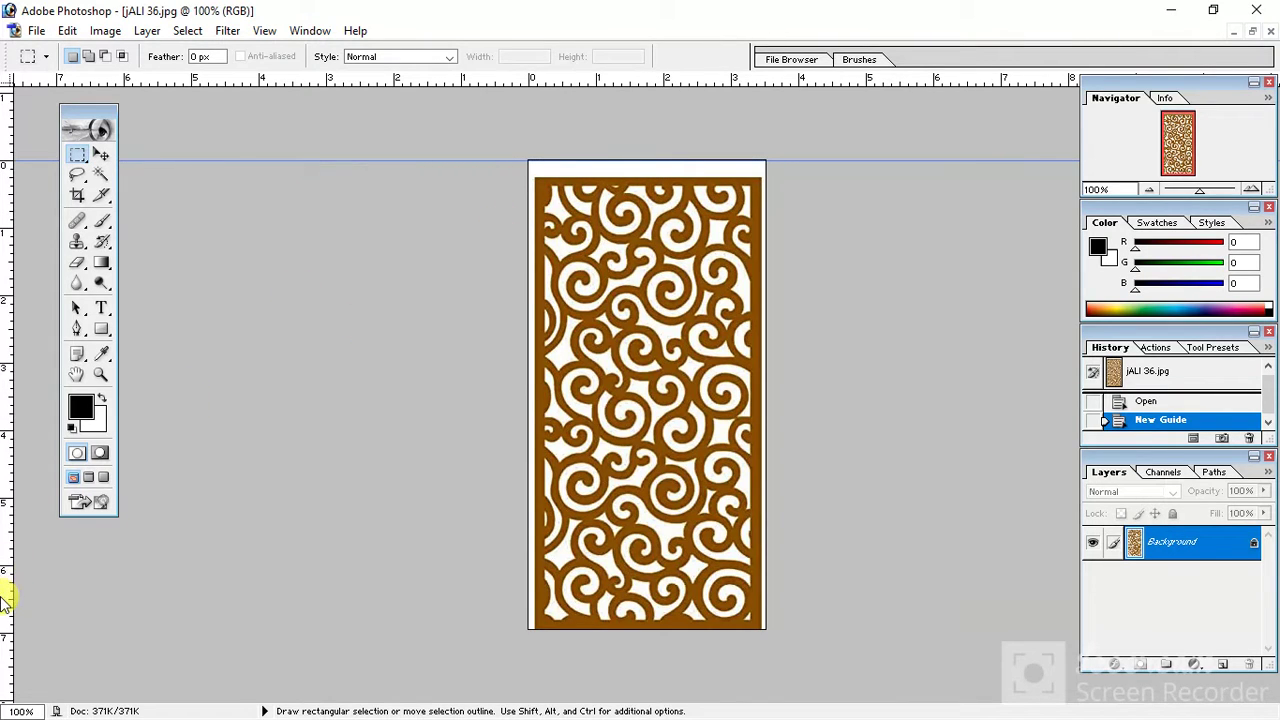
{"action": "left_click_drag", "start_coordinate": [3, 598], "coordinate": [527, 422]}
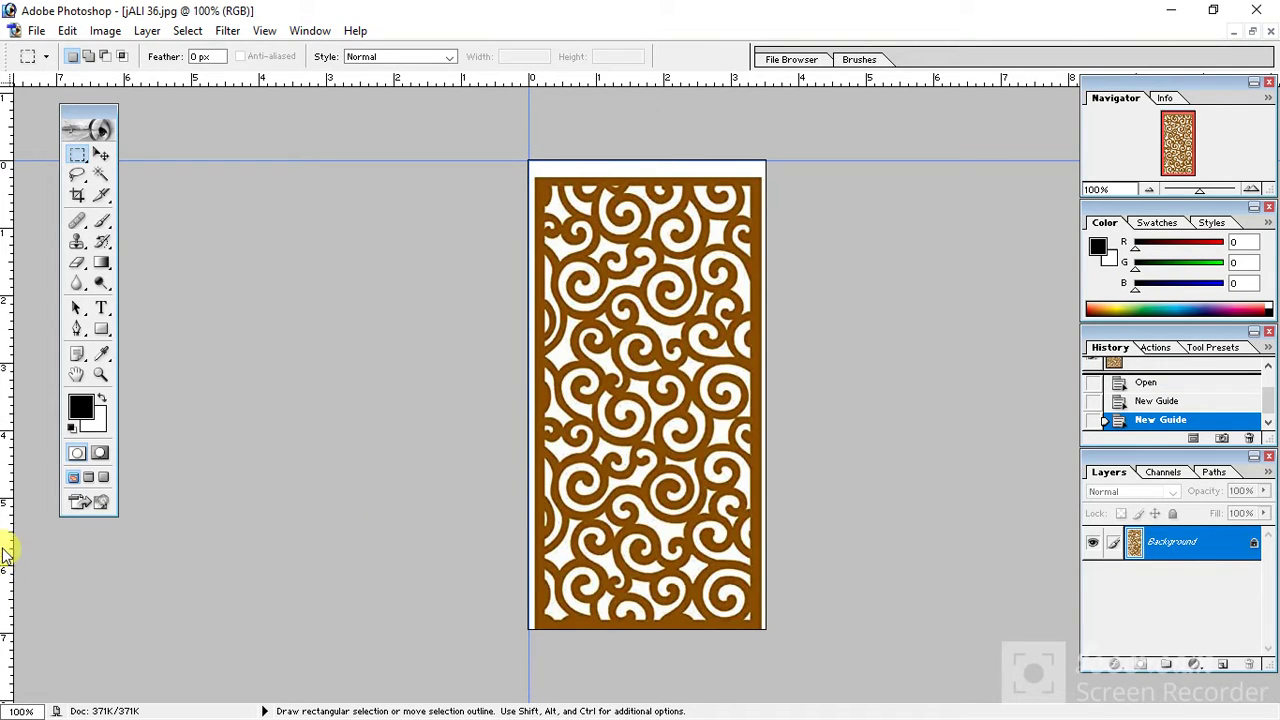
{"action": "left_click_drag", "start_coordinate": [3, 545], "coordinate": [762, 380]}
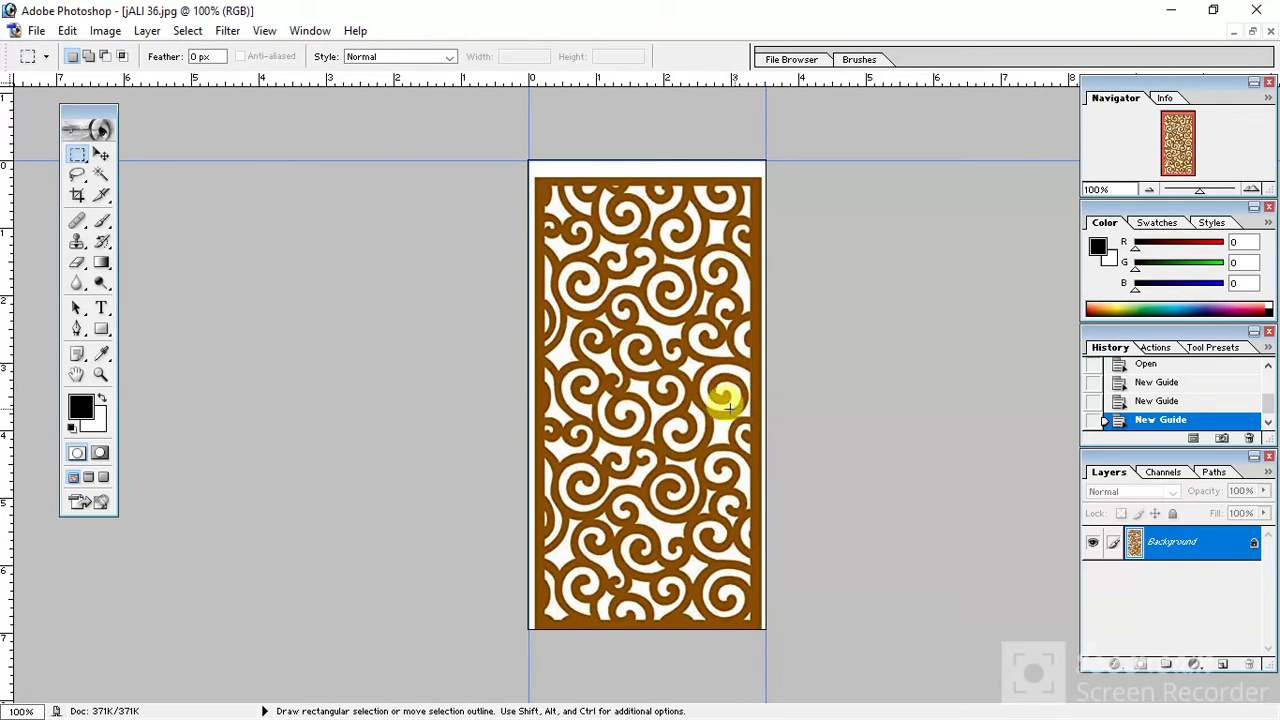
{"action": "left_click_drag", "start_coordinate": [624, 80], "coordinate": [770, 628]}
{"action": "left_click_drag", "start_coordinate": [78, 117], "coordinate": [38, 113]}
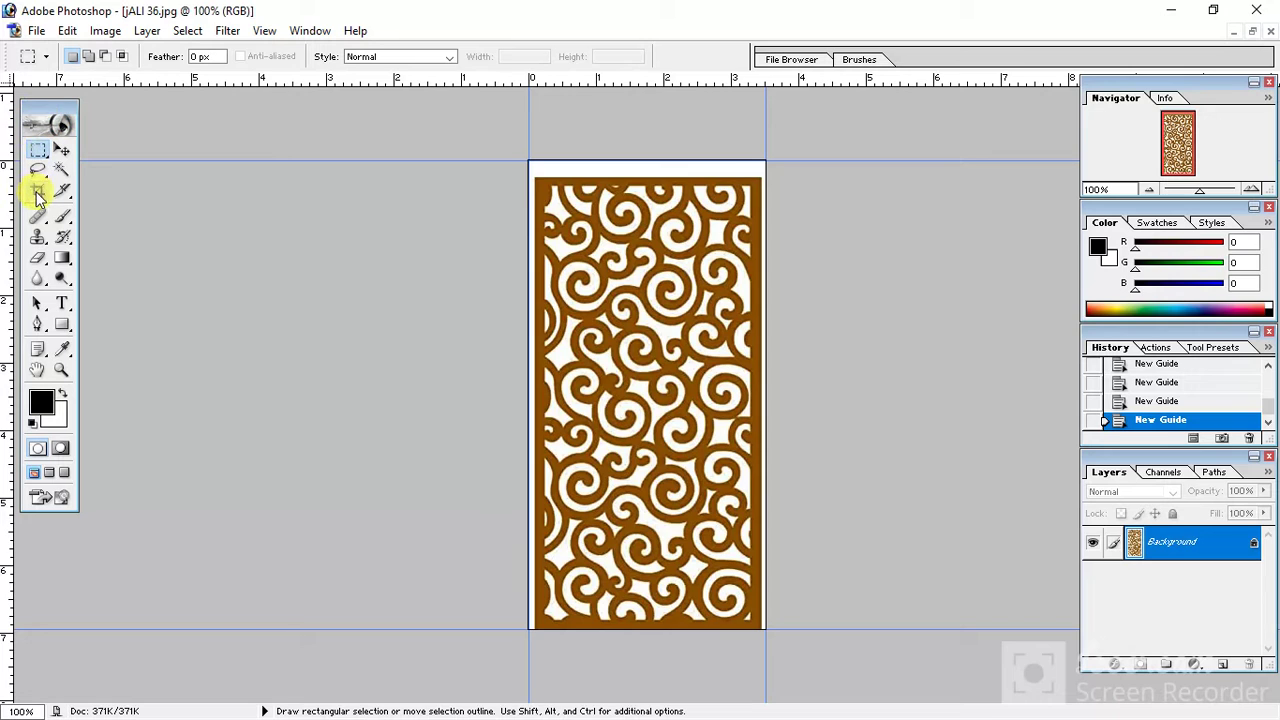
Frame the image with the Crop tool at 1220 mm by 2440 mm and add a vertical guide at the frame's right edge
{"action": "left_click", "coordinate": [37, 193]}
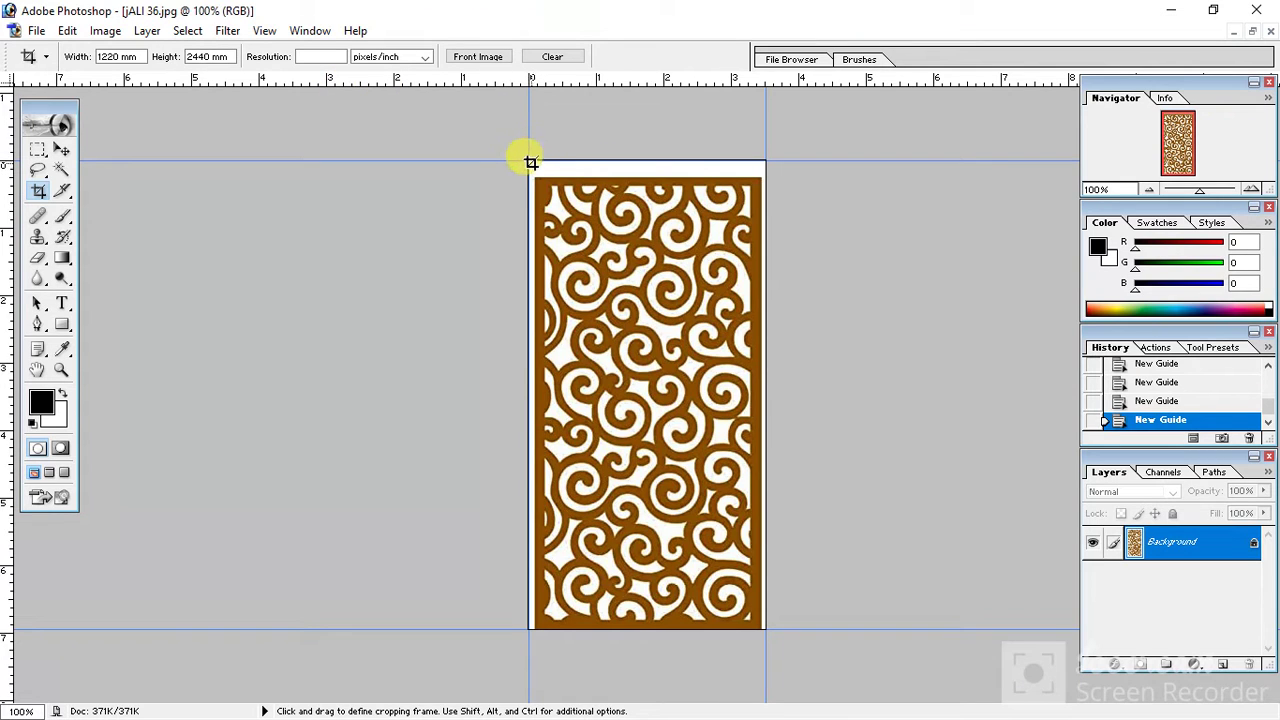
{"action": "left_click_drag", "start_coordinate": [527, 157], "coordinate": [1035, 674]}
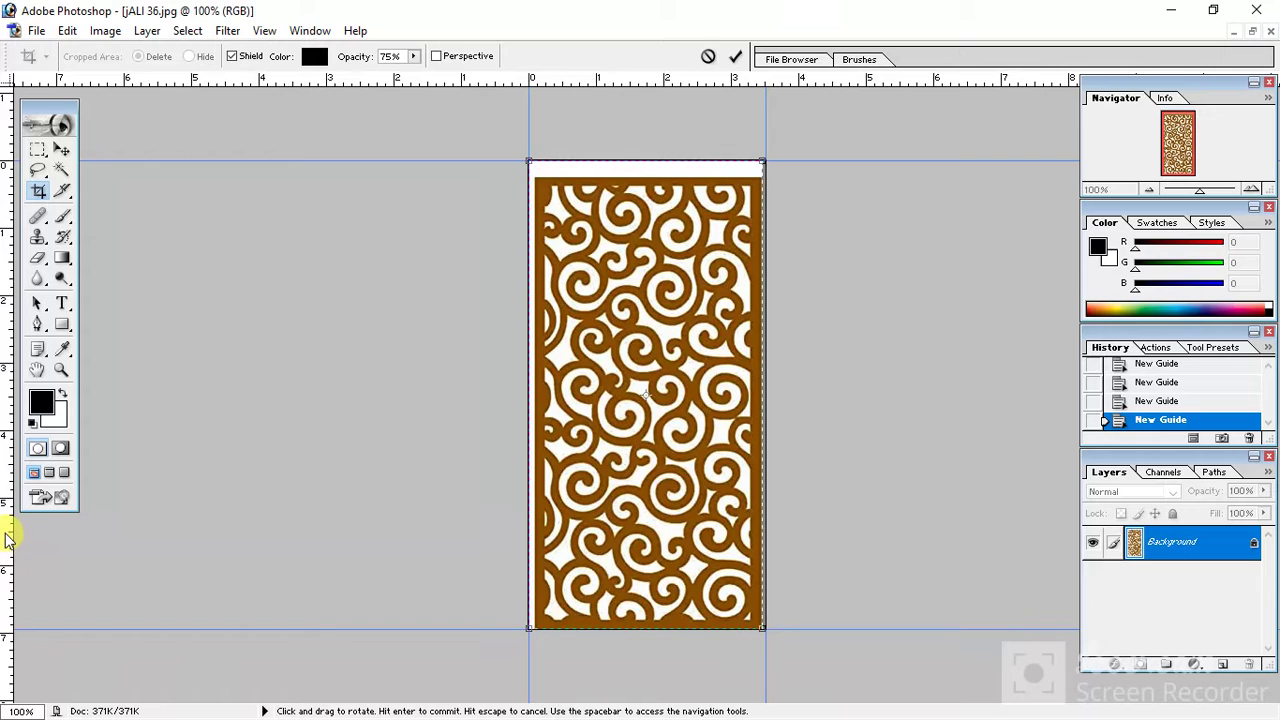
{"action": "left_click", "coordinate": [631, 411]}
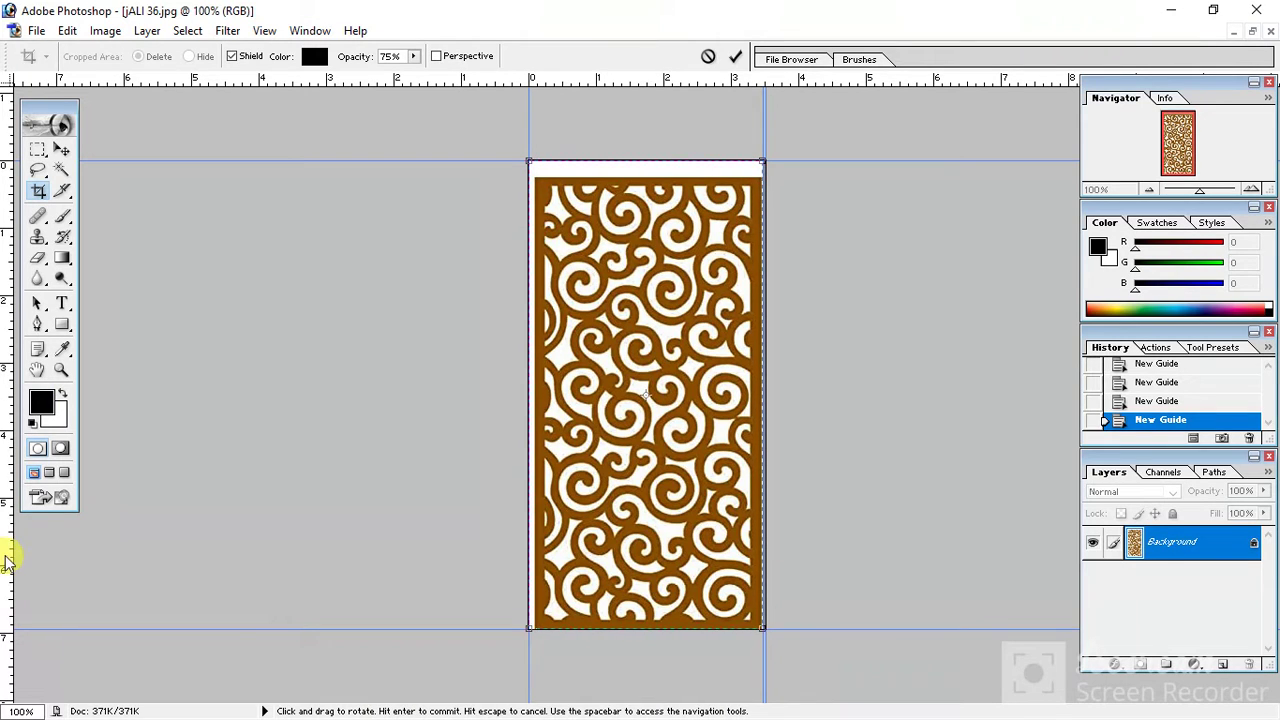
Add a vertical and a horizontal guide through the crop frame's centre and discard the crop
{"action": "left_click_drag", "start_coordinate": [8, 557], "coordinate": [648, 404]}
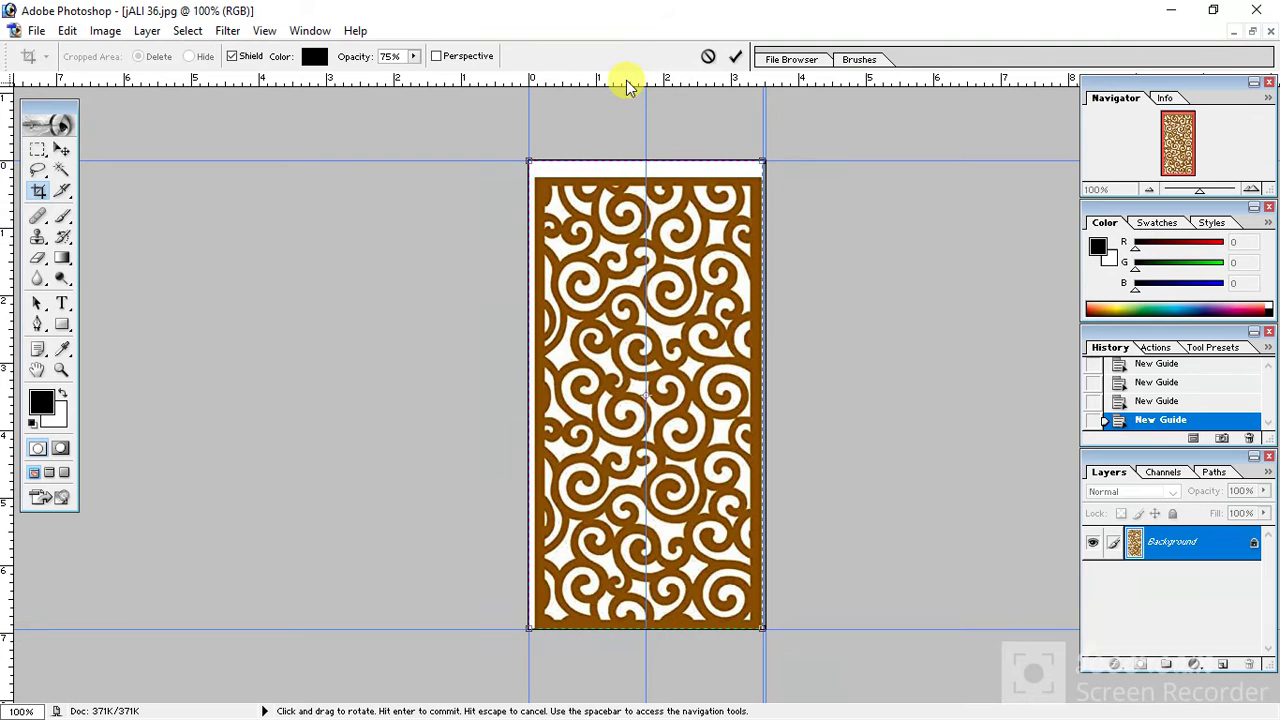
{"action": "left_click_drag", "start_coordinate": [623, 80], "coordinate": [697, 396]}
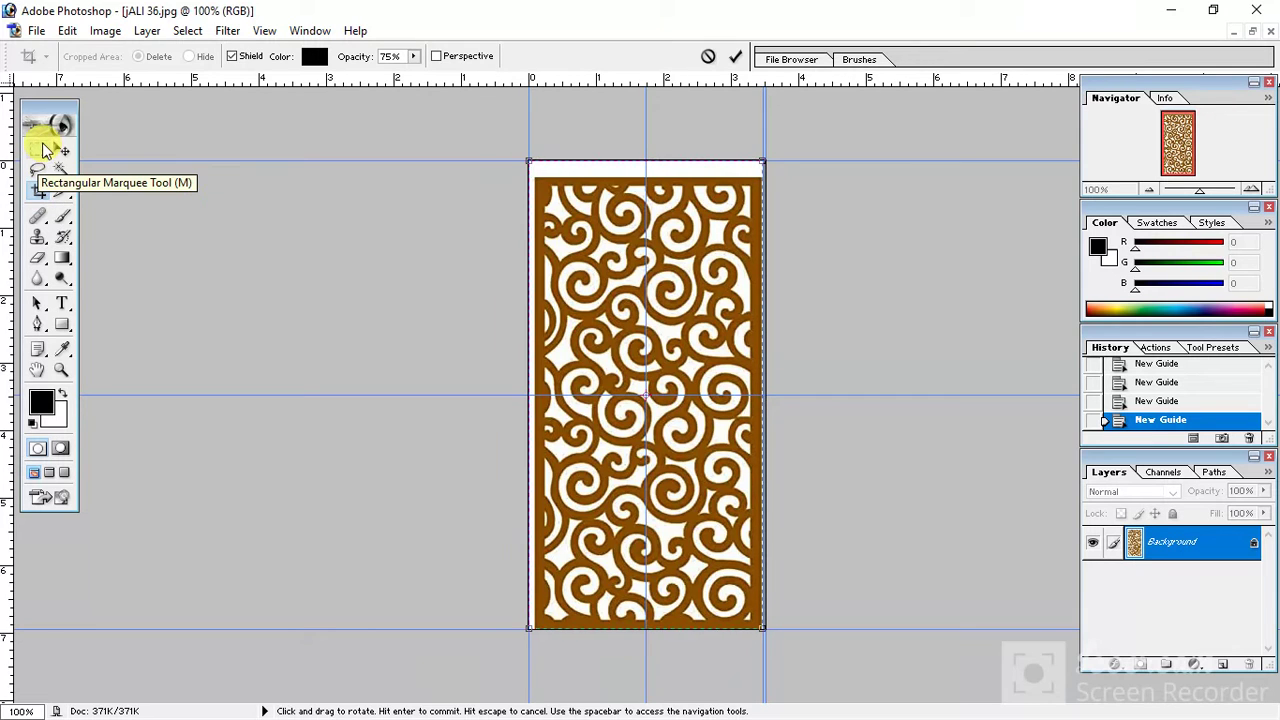
{"action": "left_click", "coordinate": [45, 150]}
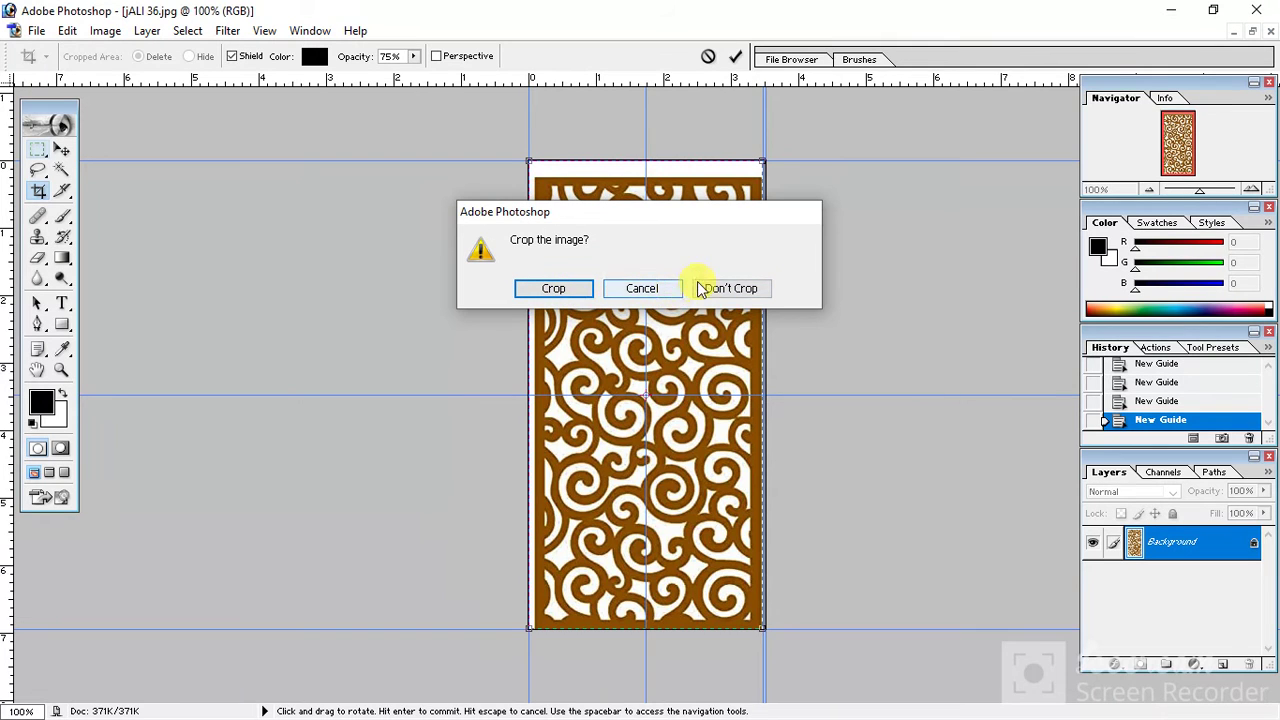
{"action": "left_click", "coordinate": [729, 289]}
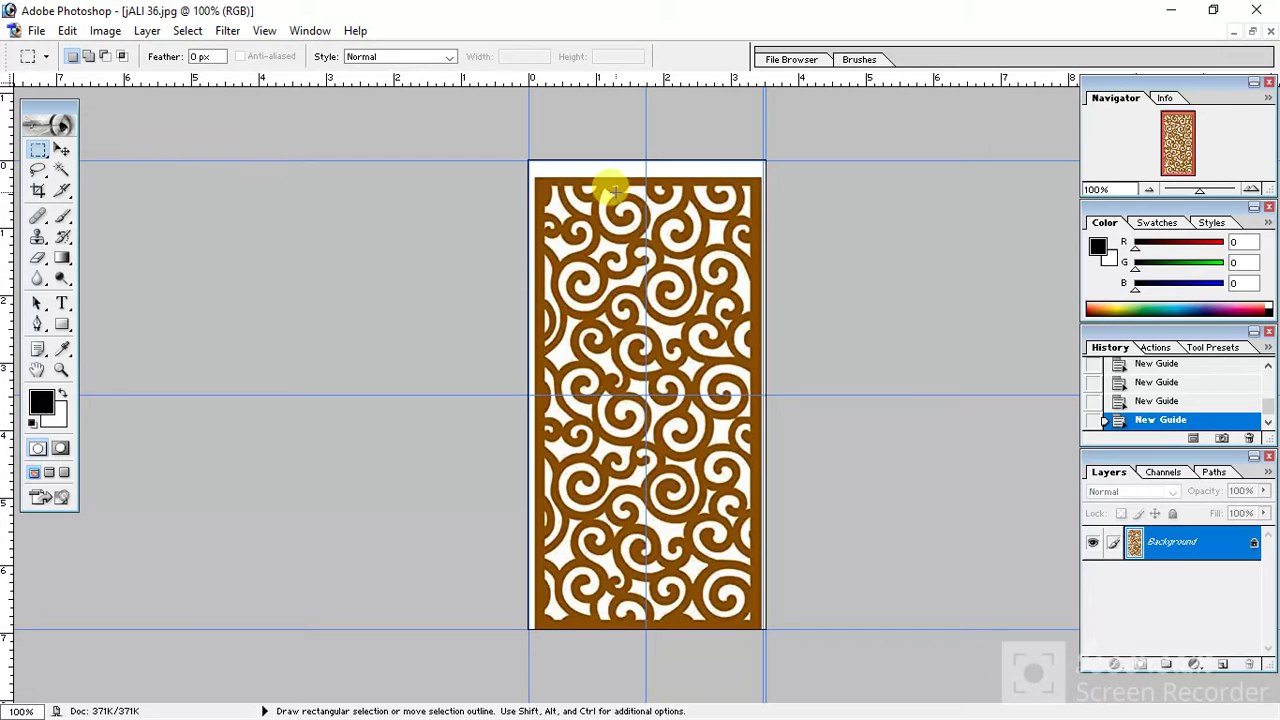
Select the whole image from corner to corner with the Rectangular Marquee tool
{"action": "left_click", "coordinate": [40, 150]}
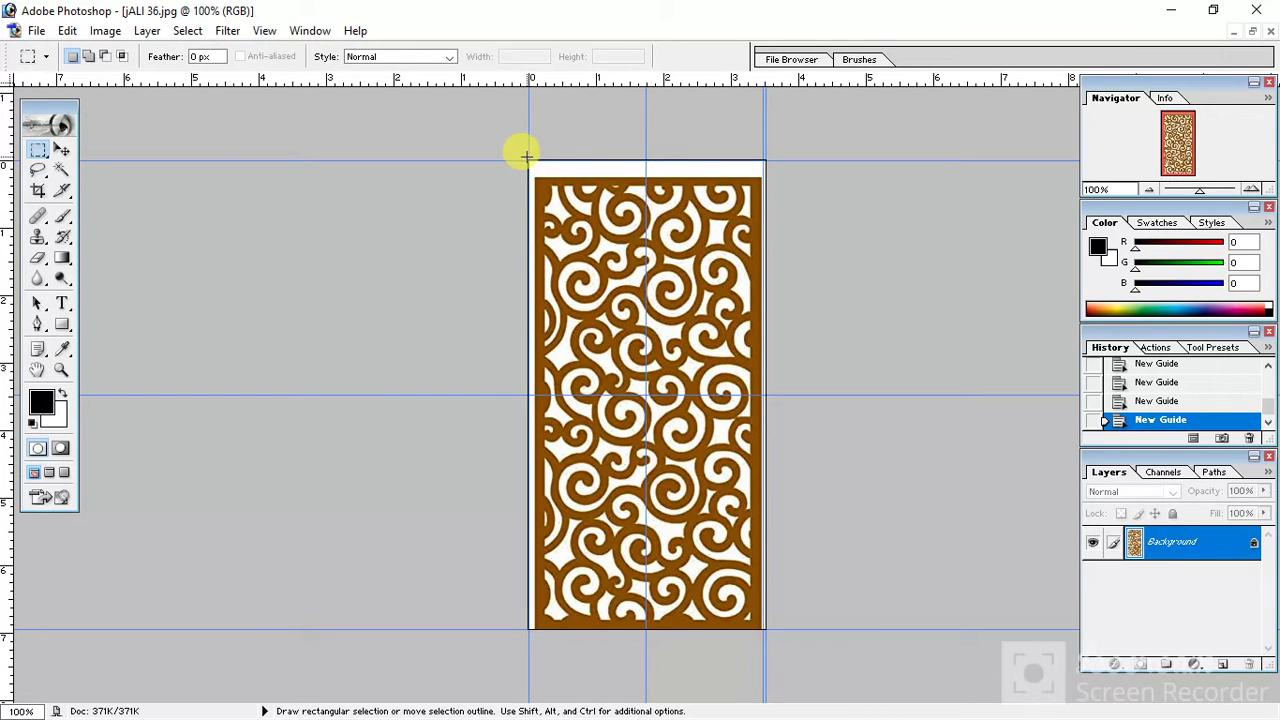
{"action": "left_click_drag", "start_coordinate": [527, 157], "coordinate": [765, 630]}
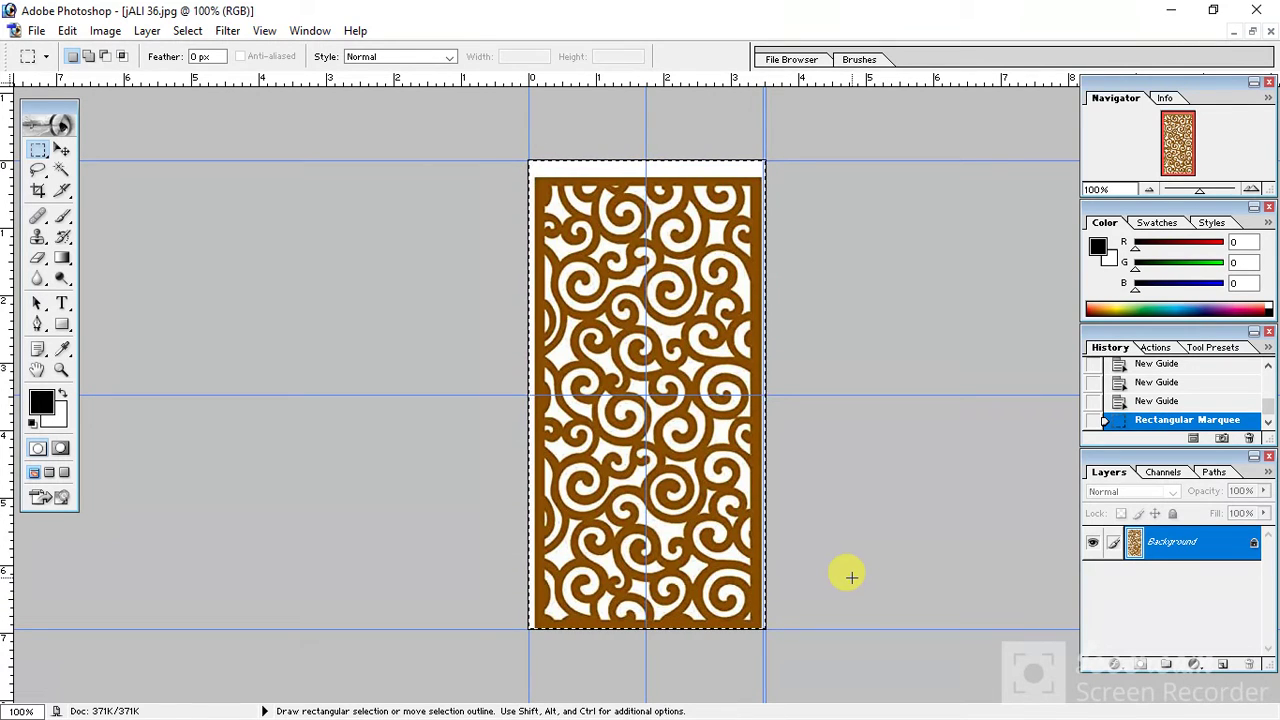
Free-transform the selected artwork, stretching it past the canvas's upper and left edges to 103.2% width and 103.6% height
{"action": "key", "text": "ctrl+t"}
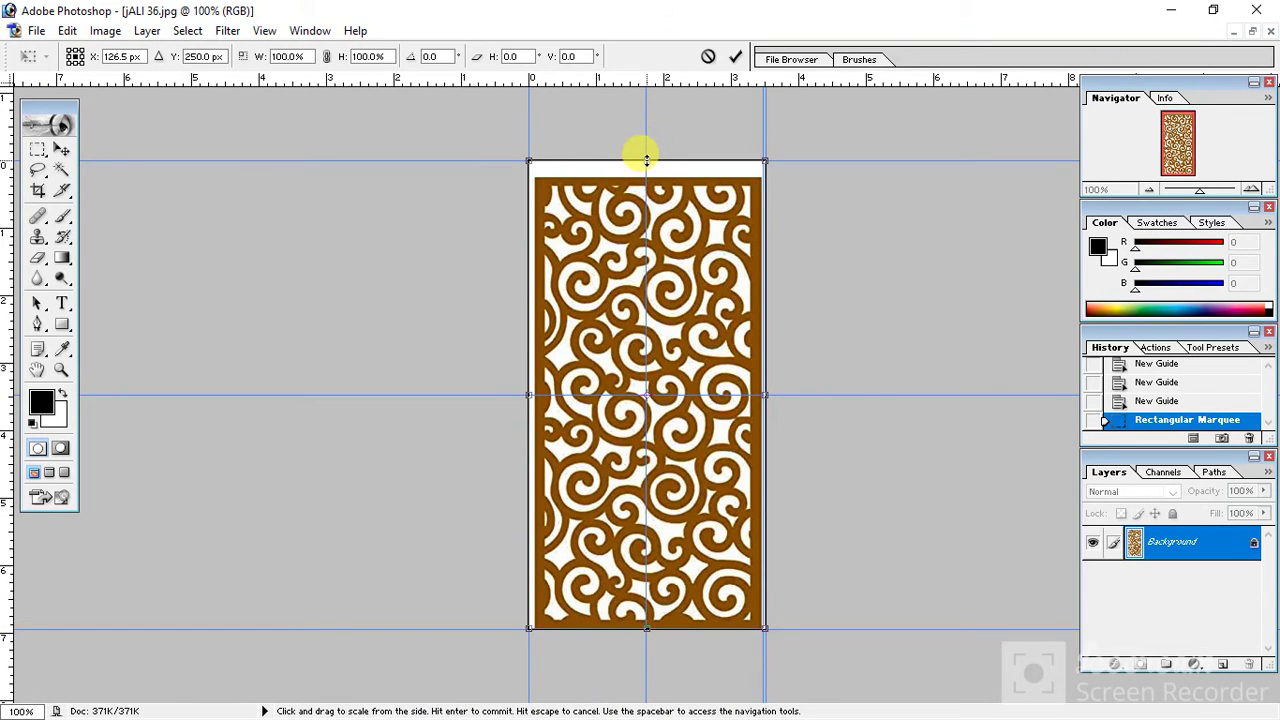
{"action": "left_click_drag", "start_coordinate": [646, 160], "coordinate": [646, 143]}
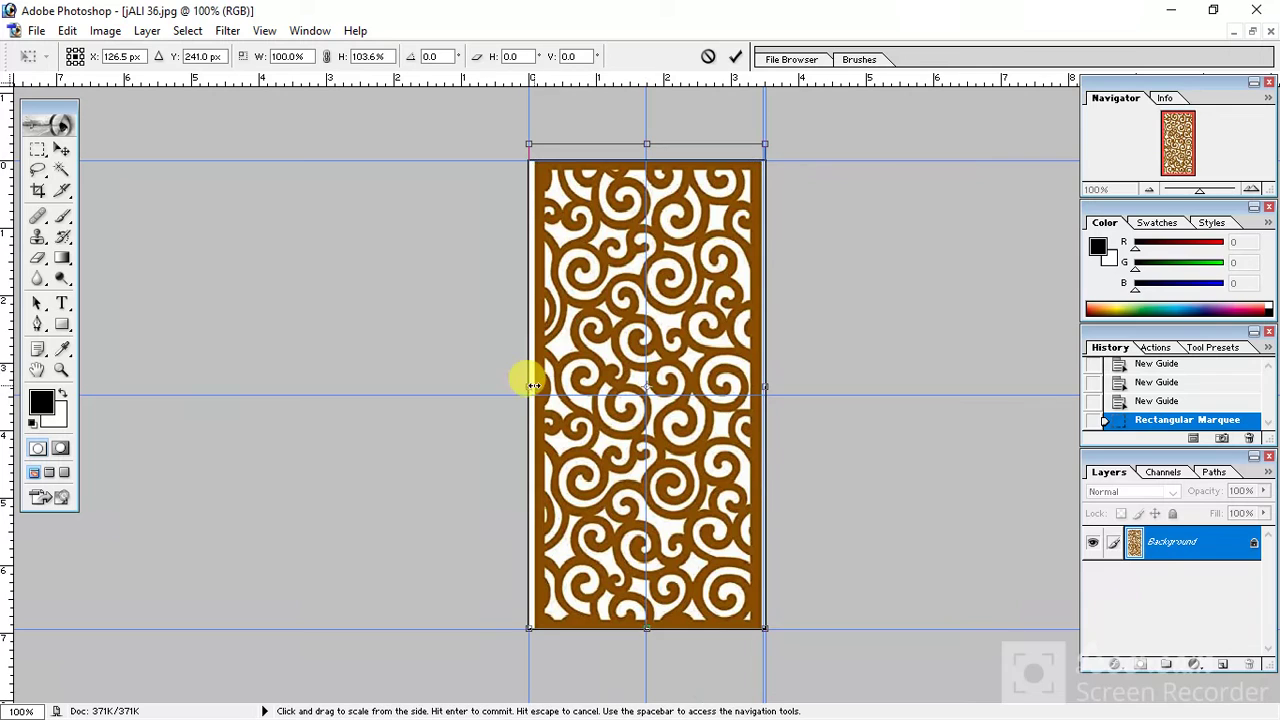
{"action": "left_click_drag", "start_coordinate": [526, 392], "coordinate": [520, 388]}
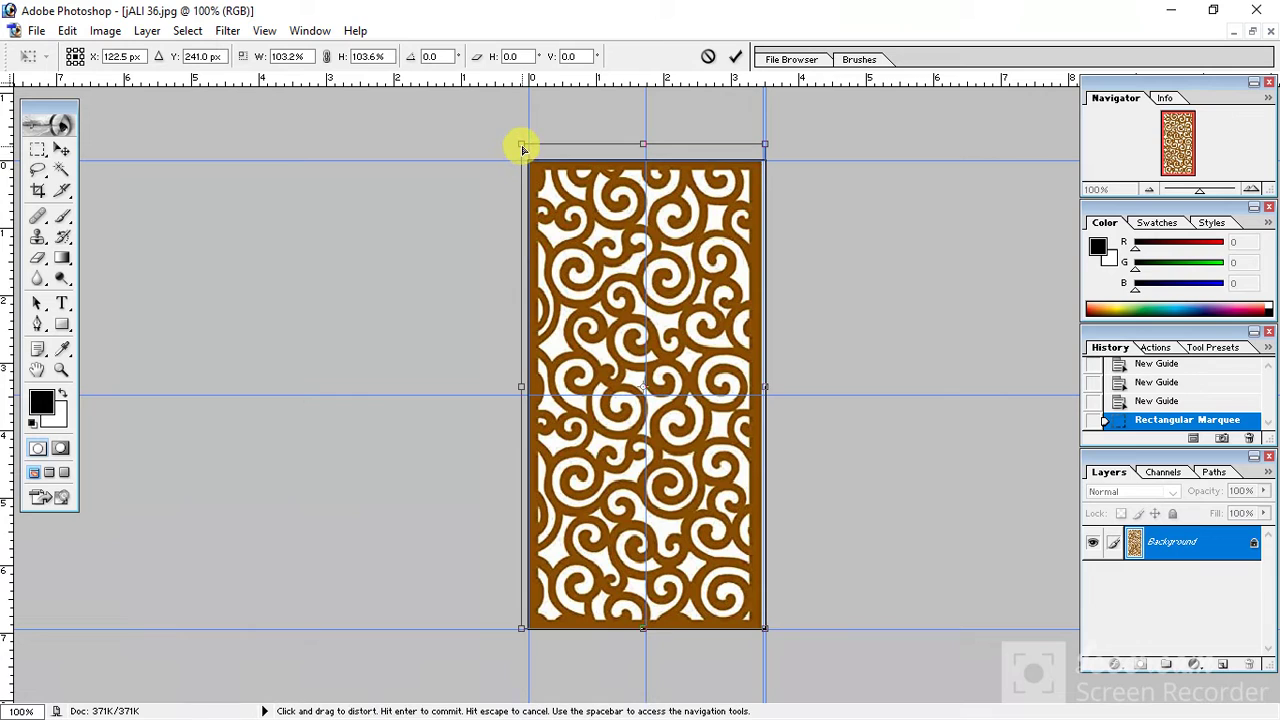
{"action": "left_click_drag", "start_coordinate": [523, 144], "coordinate": [523, 146]}
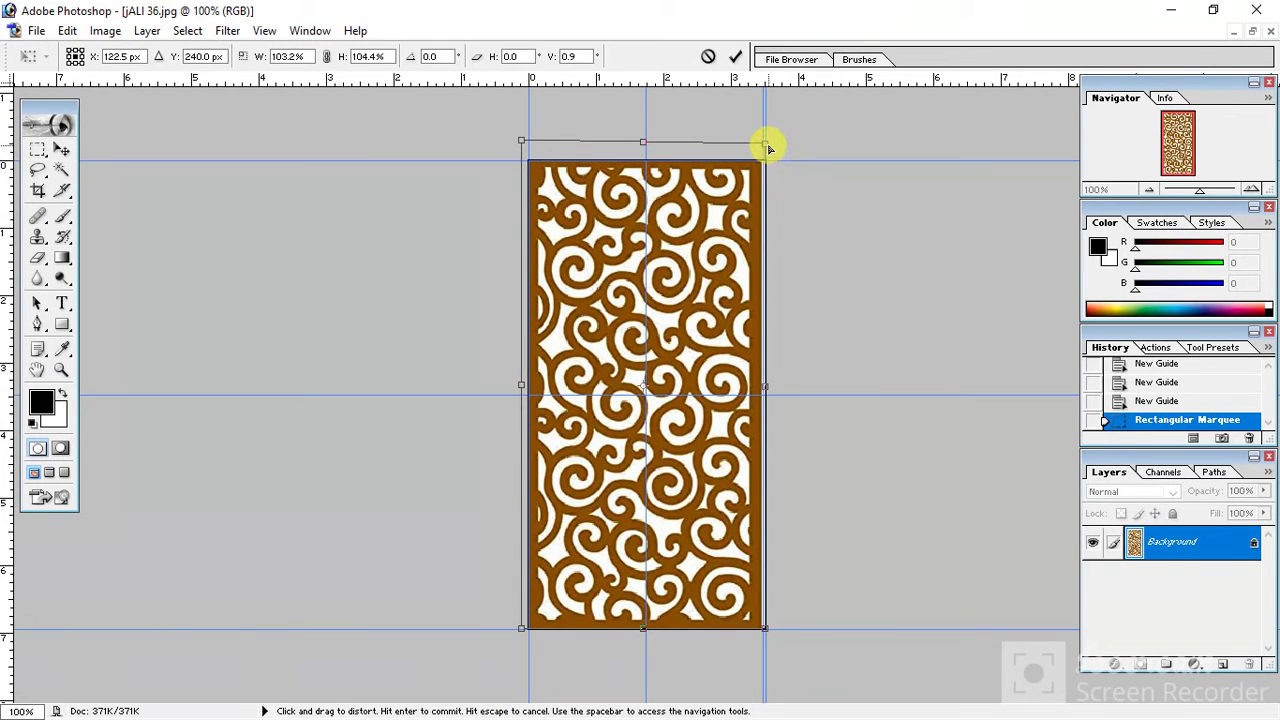
{"action": "left_click_drag", "start_coordinate": [769, 148], "coordinate": [769, 146]}
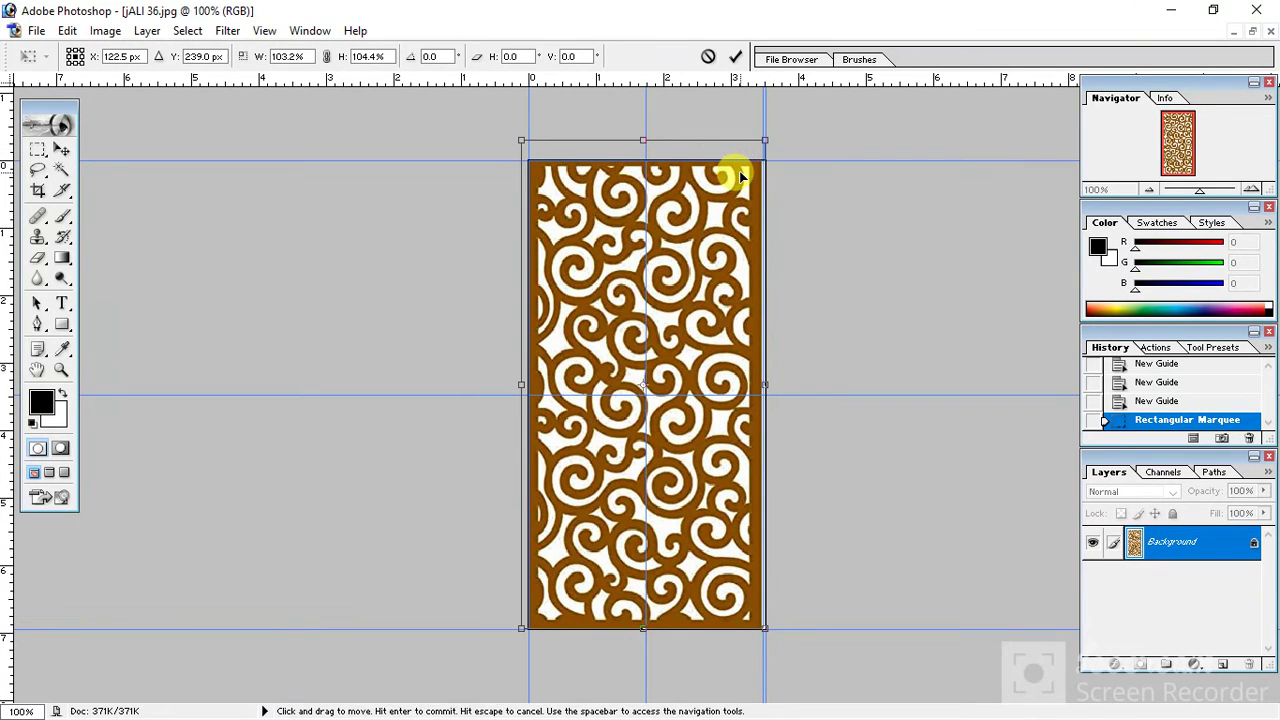
{"action": "mouse_move", "coordinate": [643, 141]}
{"action": "left_mouse_down"}
{"action": "mouse_move", "coordinate": [649, 126]}
{"action": "mouse_move", "coordinate": [649, 141]}
{"action": "left_mouse_up"}
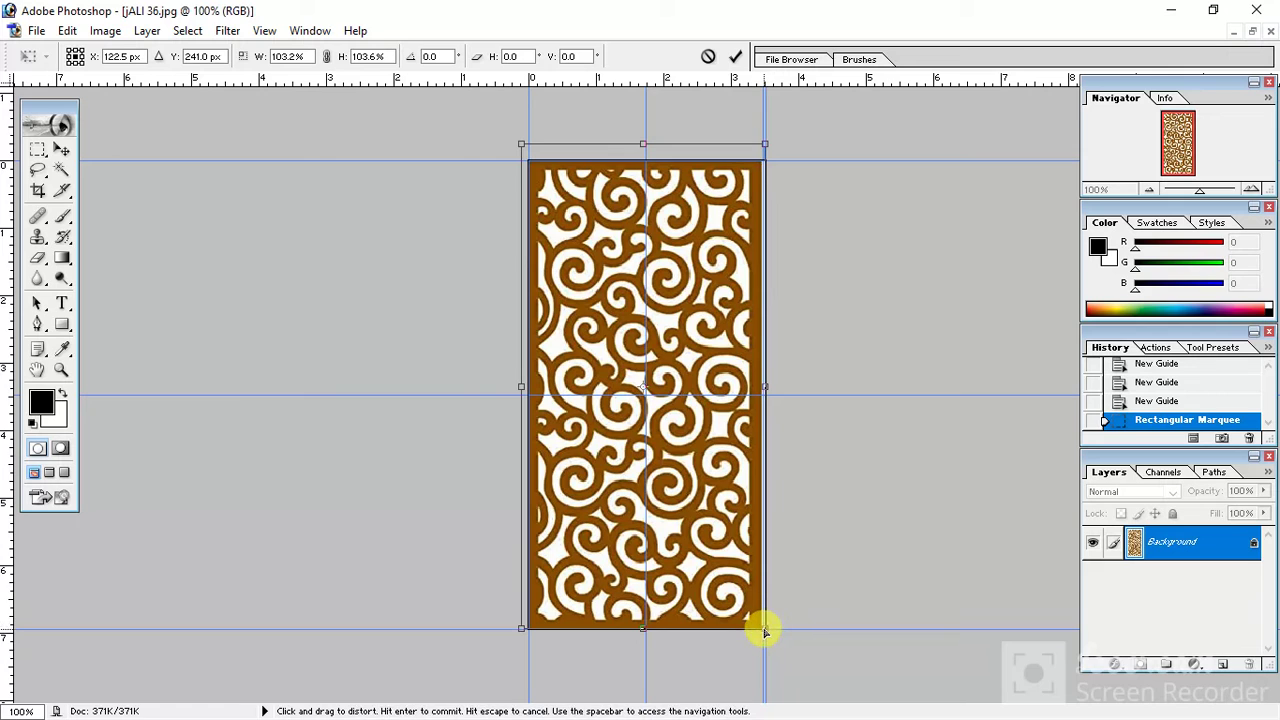
Pull the artwork's two right corners slightly outward to 104.7% width and apply the transformation
{"action": "left_click_drag", "start_coordinate": [766, 633], "coordinate": [769, 636]}
{"action": "key", "text": "ctrl+z"}
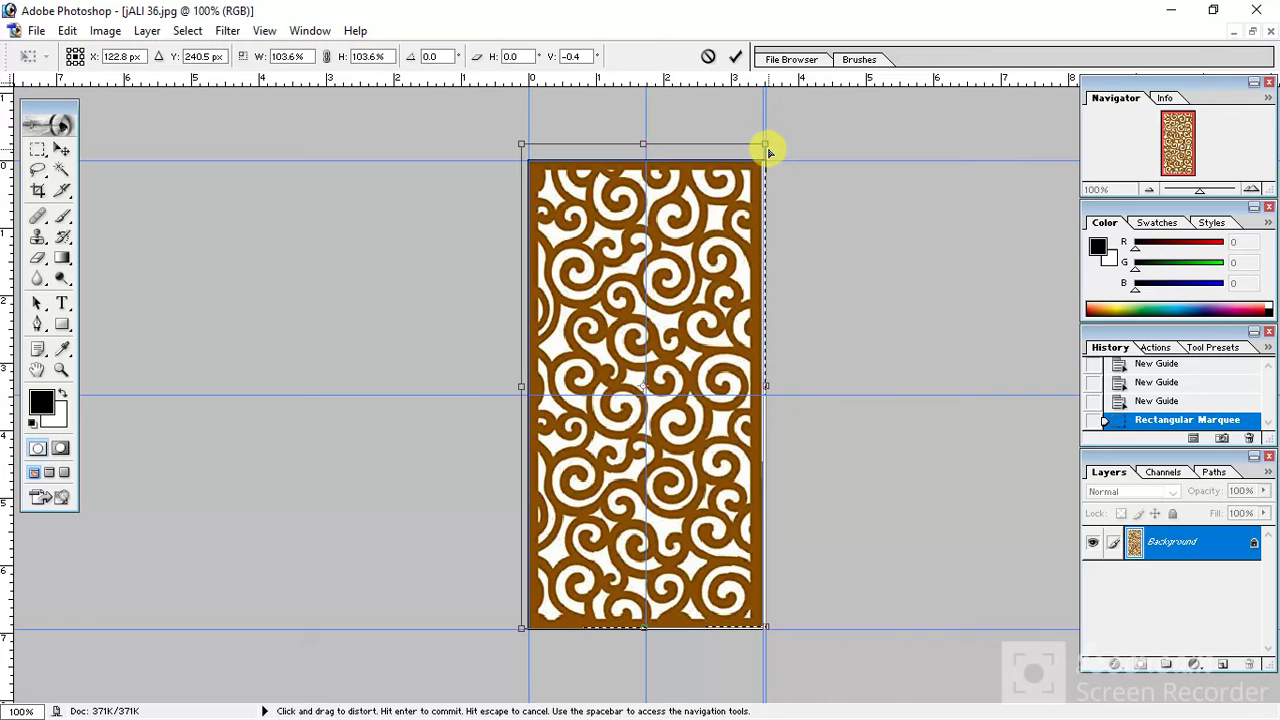
{"action": "left_click_drag", "start_coordinate": [768, 154], "coordinate": [769, 150]}
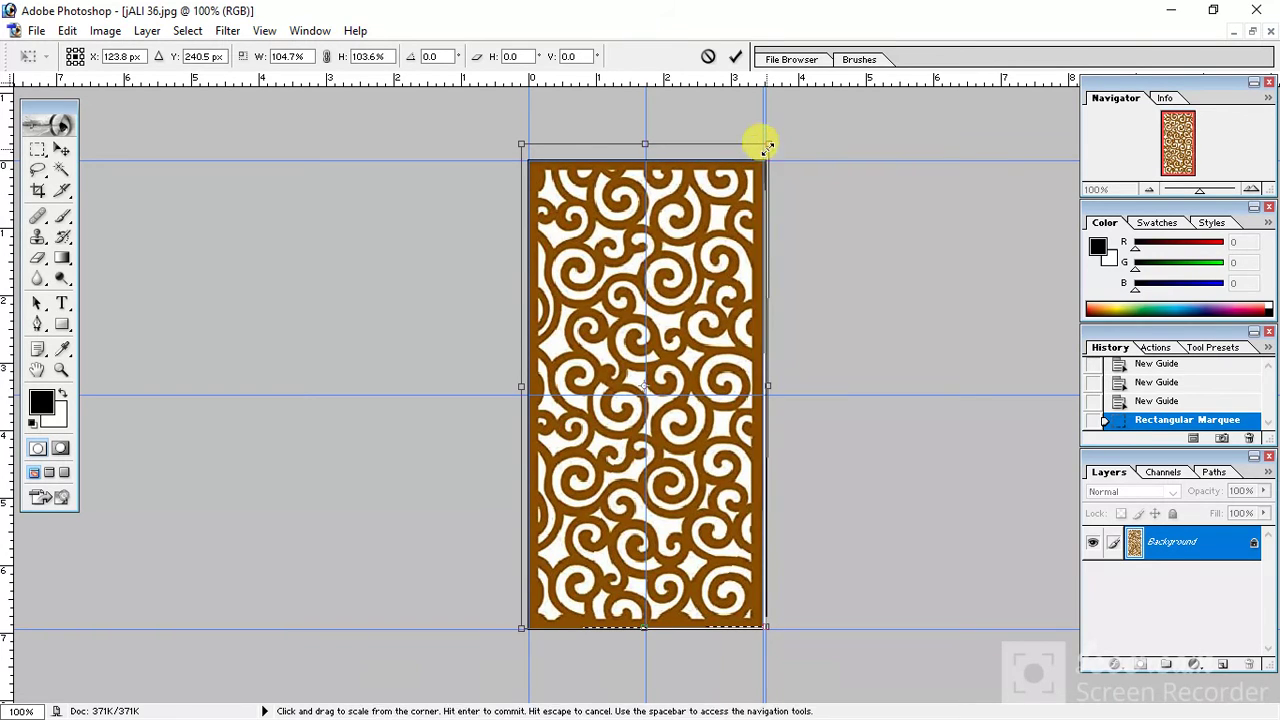
{"action": "left_click", "coordinate": [38, 192]}
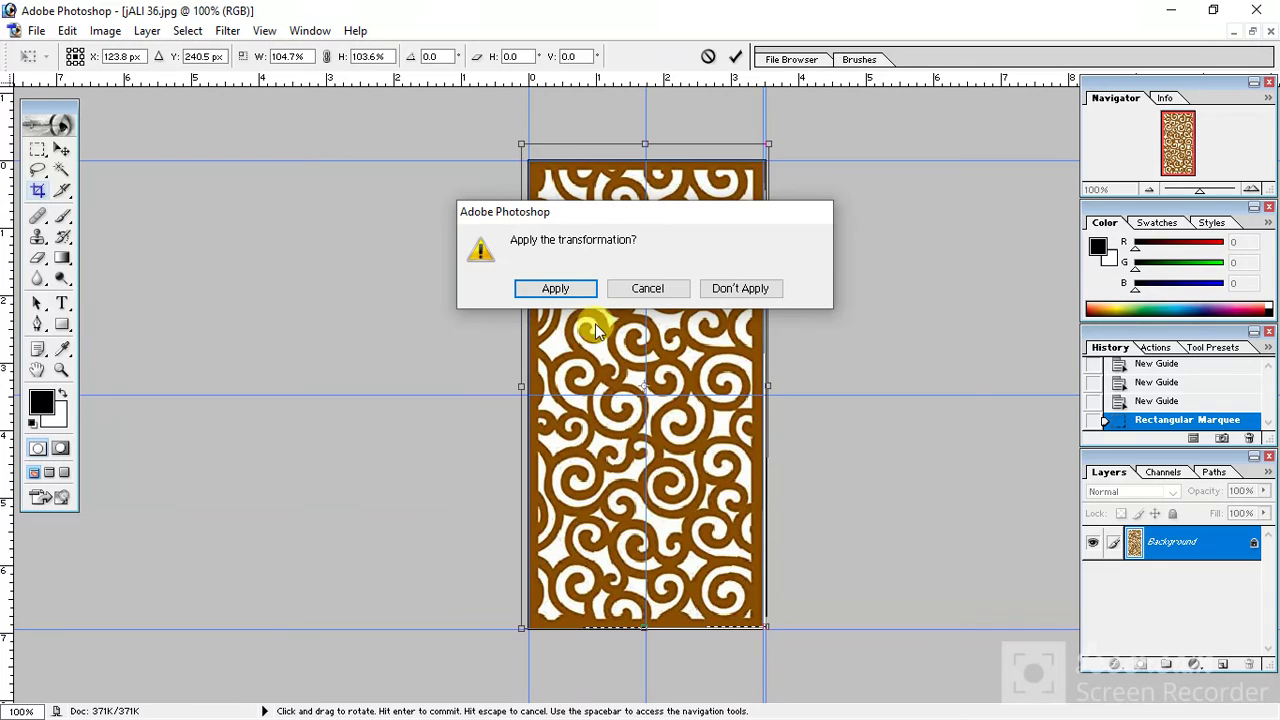
{"action": "left_click", "coordinate": [556, 288]}
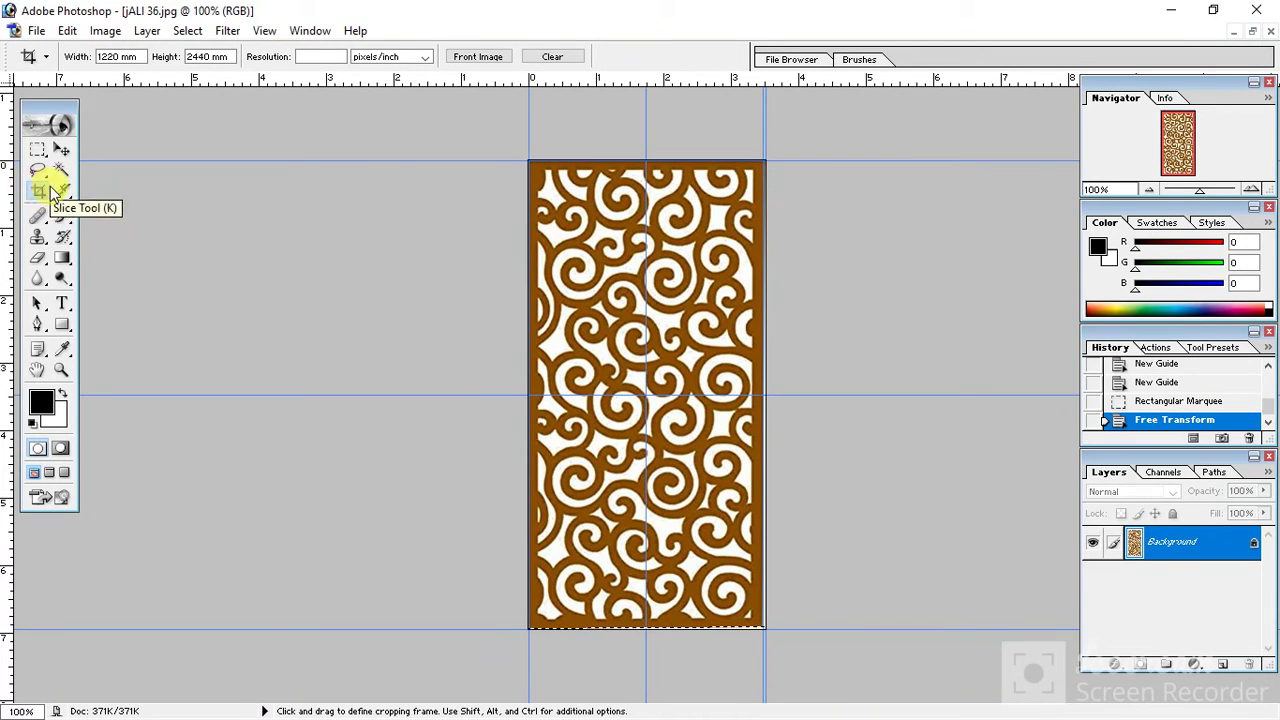
Deselect the artwork and crop the image along its outer guides to 1220 mm by 2440 mm
{"action": "left_click", "coordinate": [528, 157]}
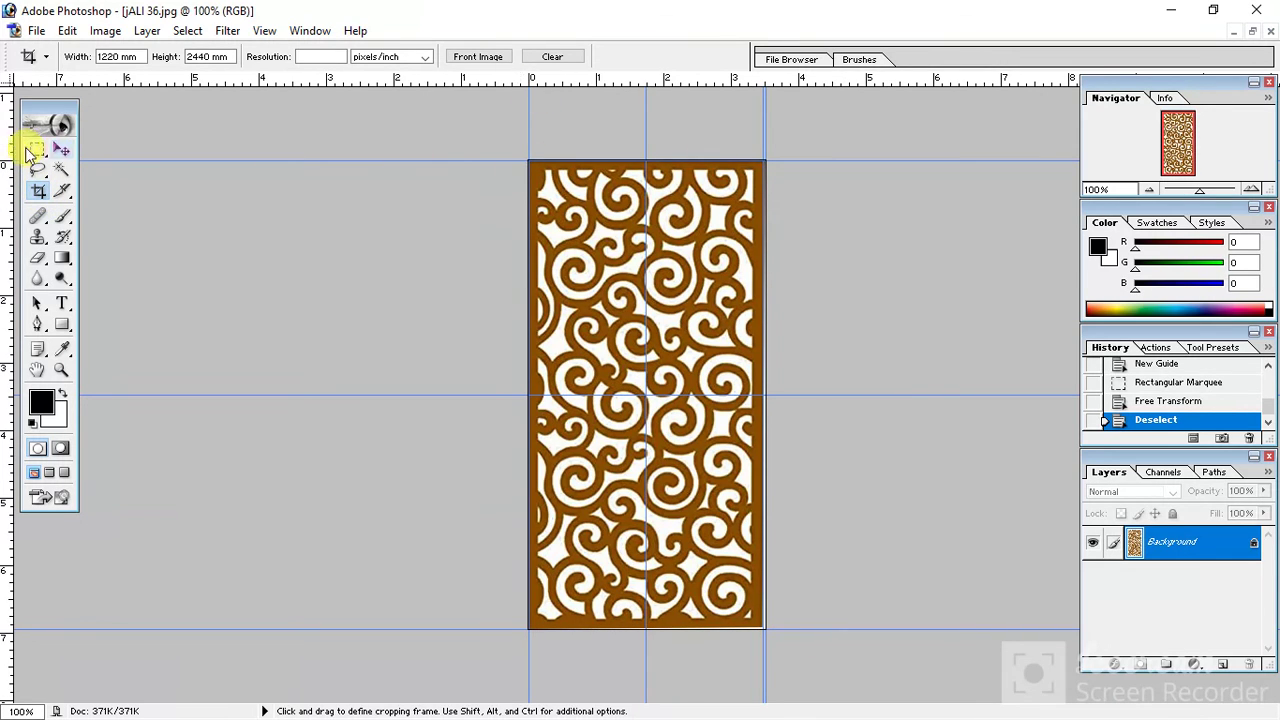
{"action": "left_click_drag", "start_coordinate": [525, 157], "coordinate": [866, 640]}
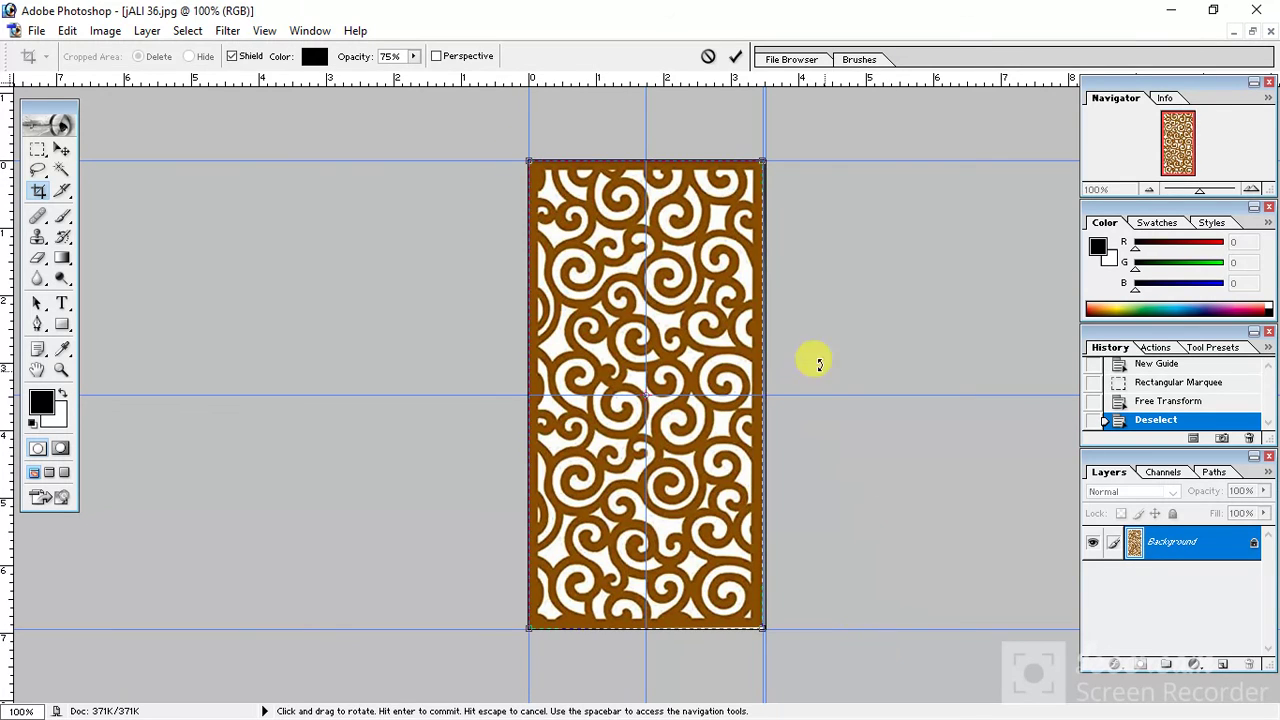
{"action": "left_click", "coordinate": [37, 149]}
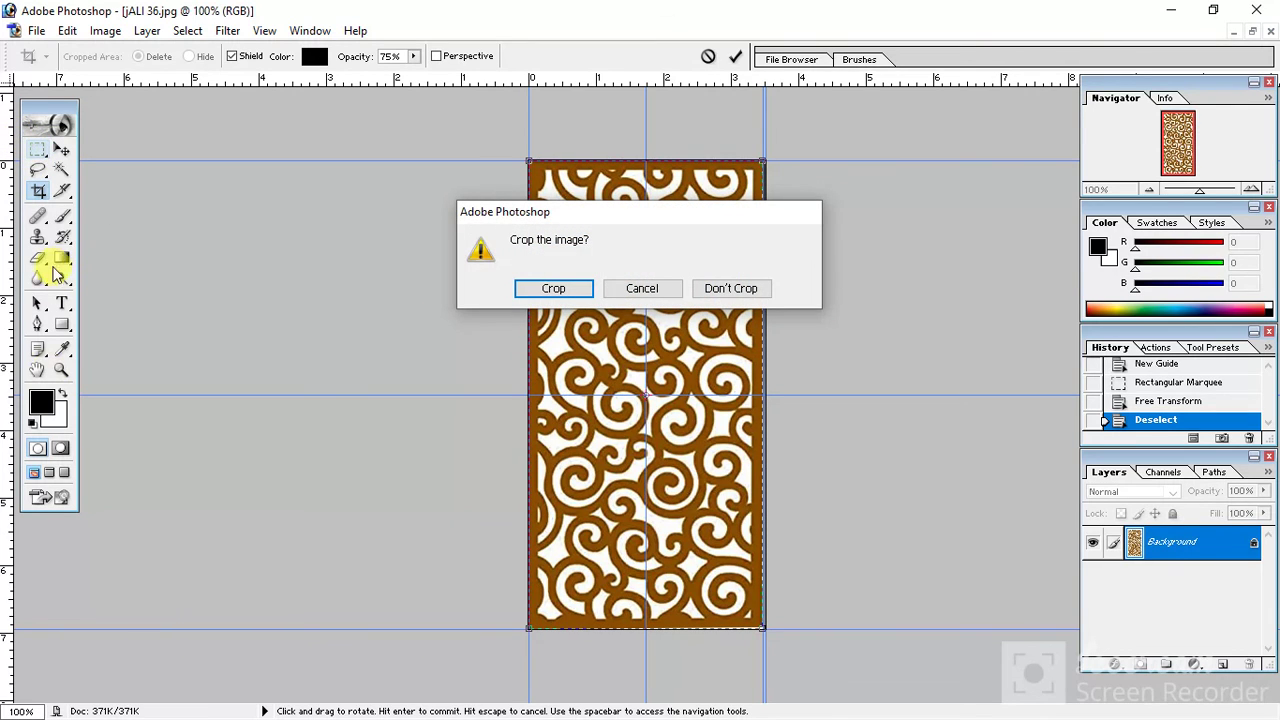
{"action": "left_click", "coordinate": [553, 289]}
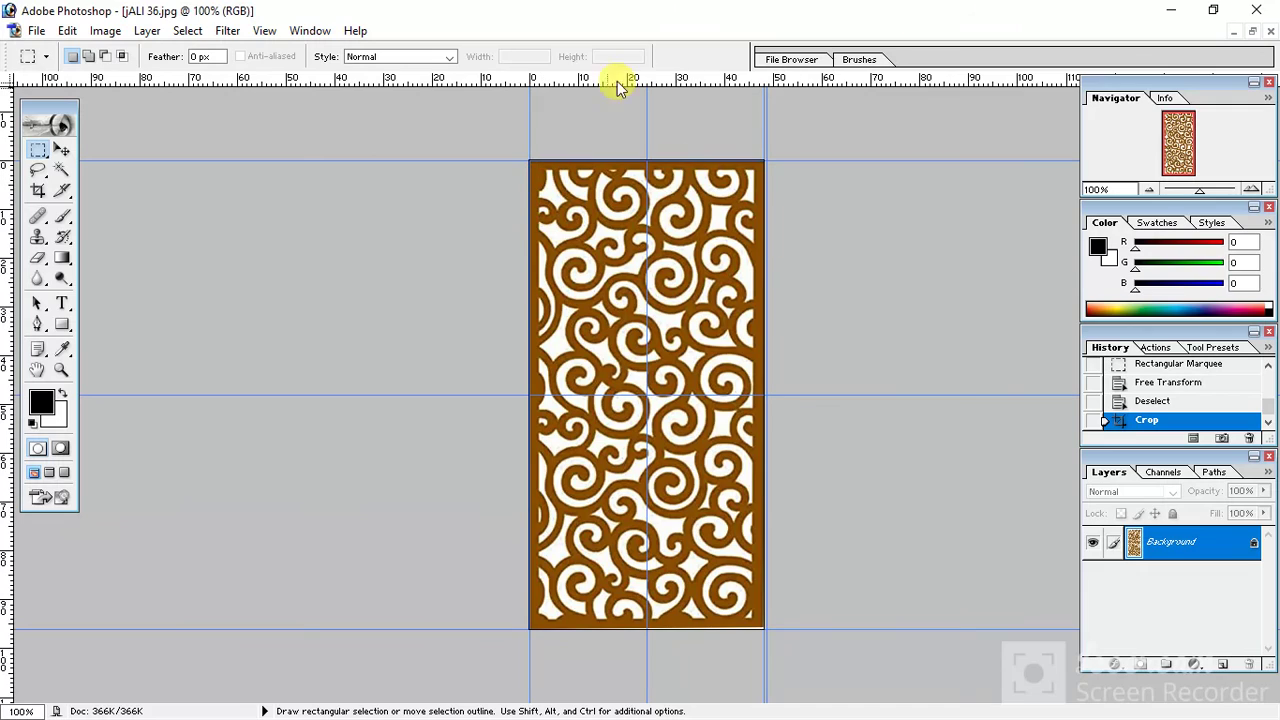